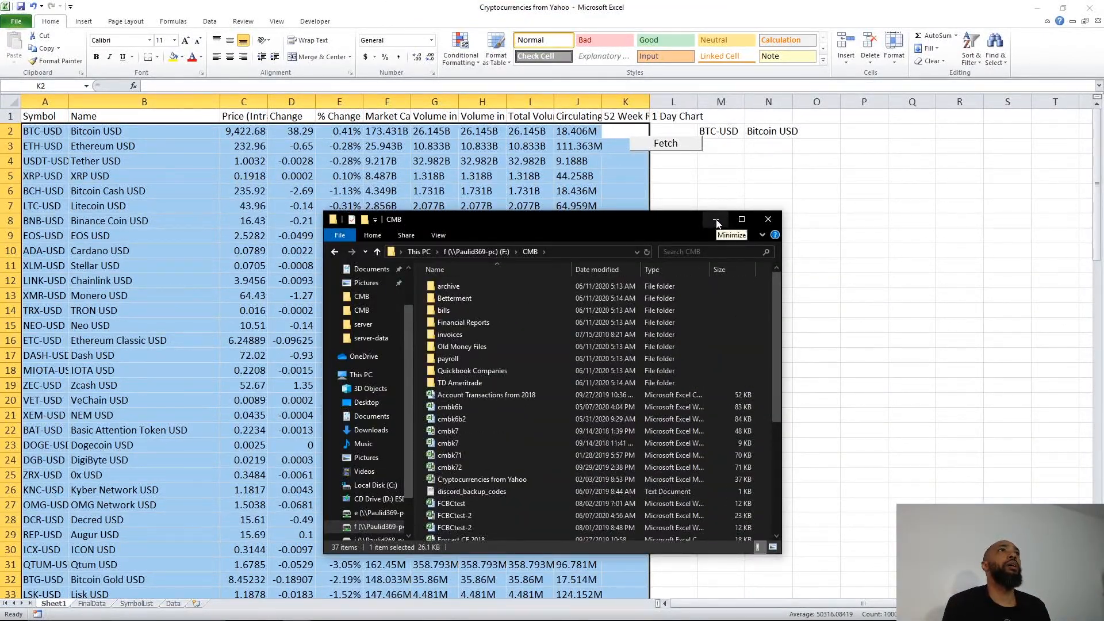
Step: Browse to E:\Videos\5 Simple Spreadsheet Enhancements and open its text file in Notepad
{"action": "left_click", "coordinate": [716, 221]}
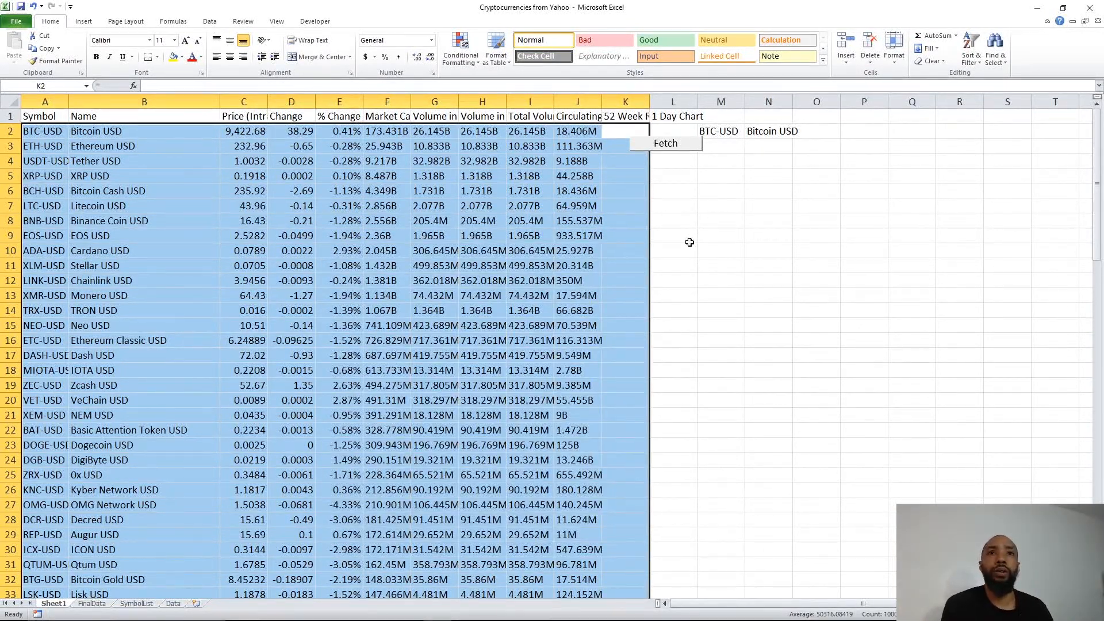
{"action": "mouse_move", "coordinate": [413, 614]}
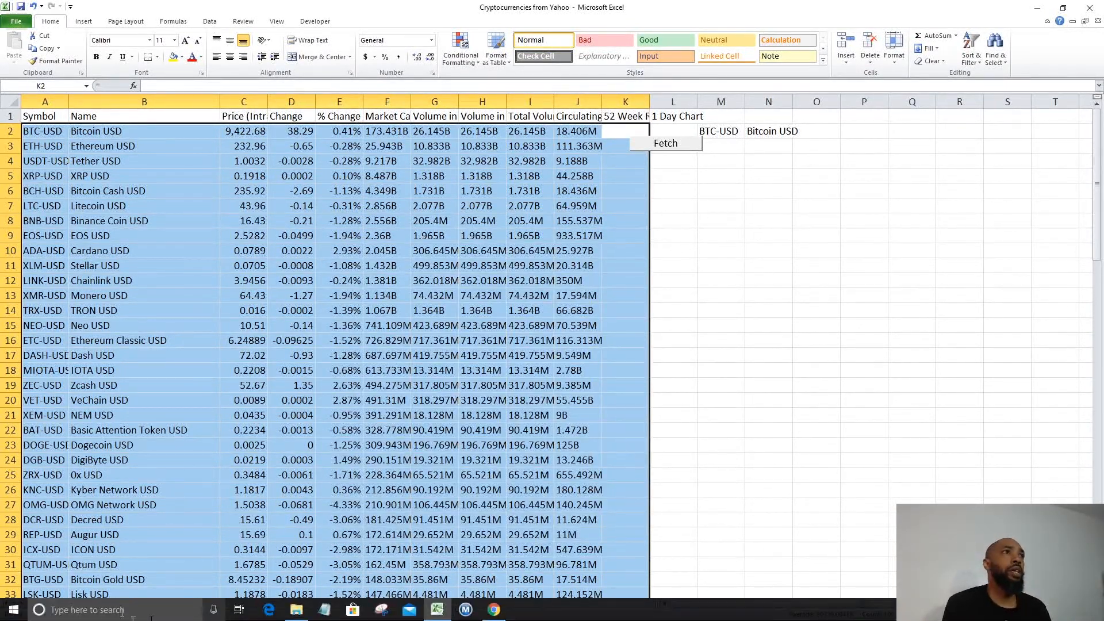
{"action": "left_click", "coordinate": [295, 610]}
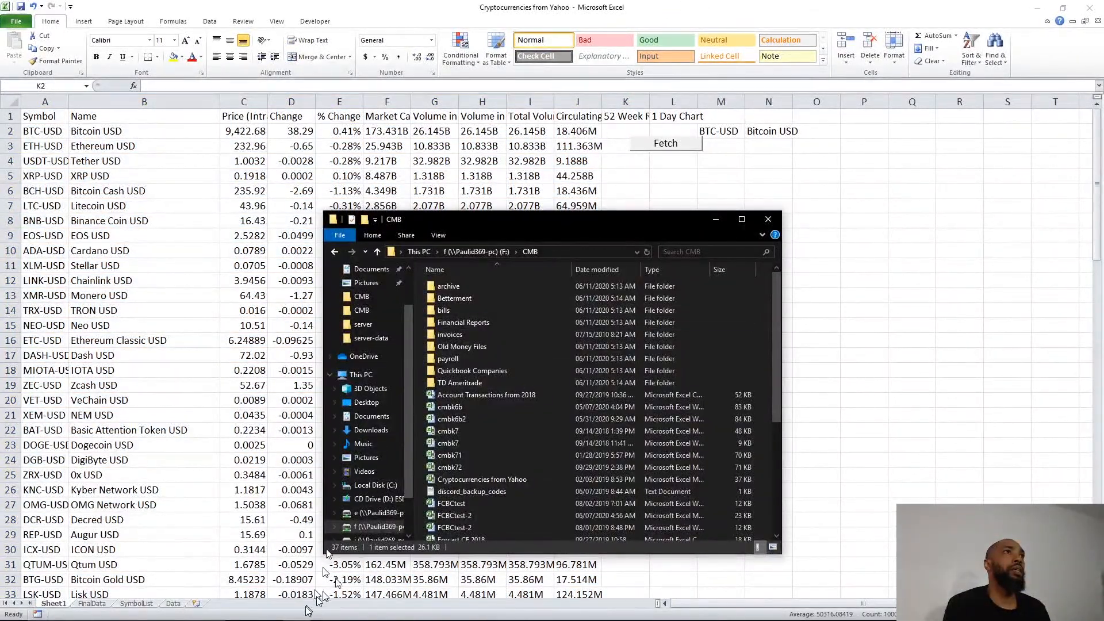
{"action": "left_click", "coordinate": [383, 514]}
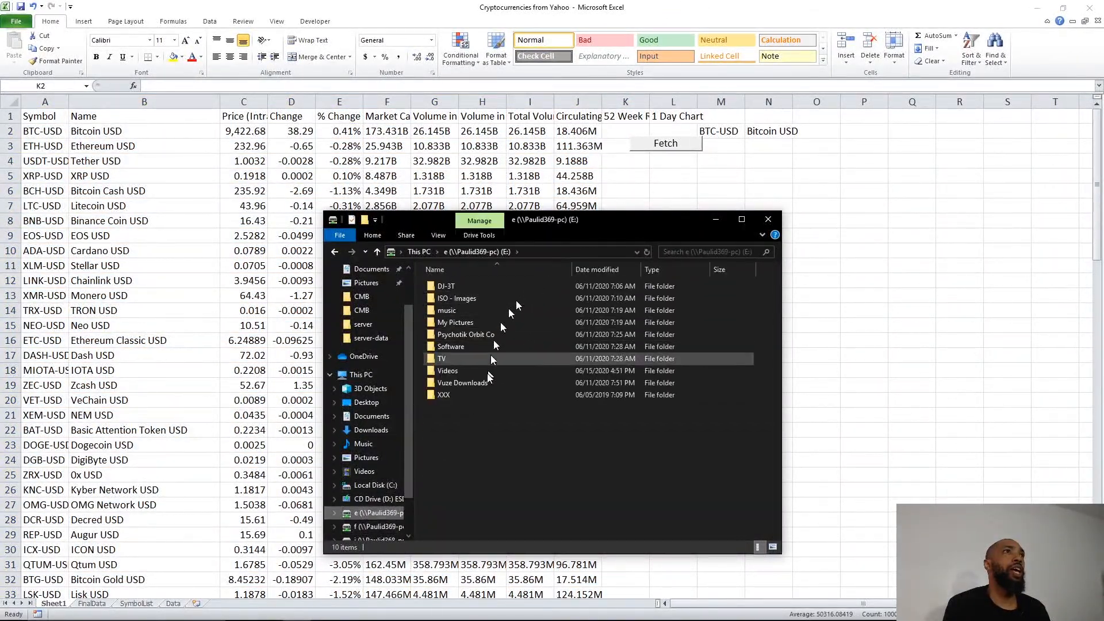
{"action": "double_click", "coordinate": [471, 372]}
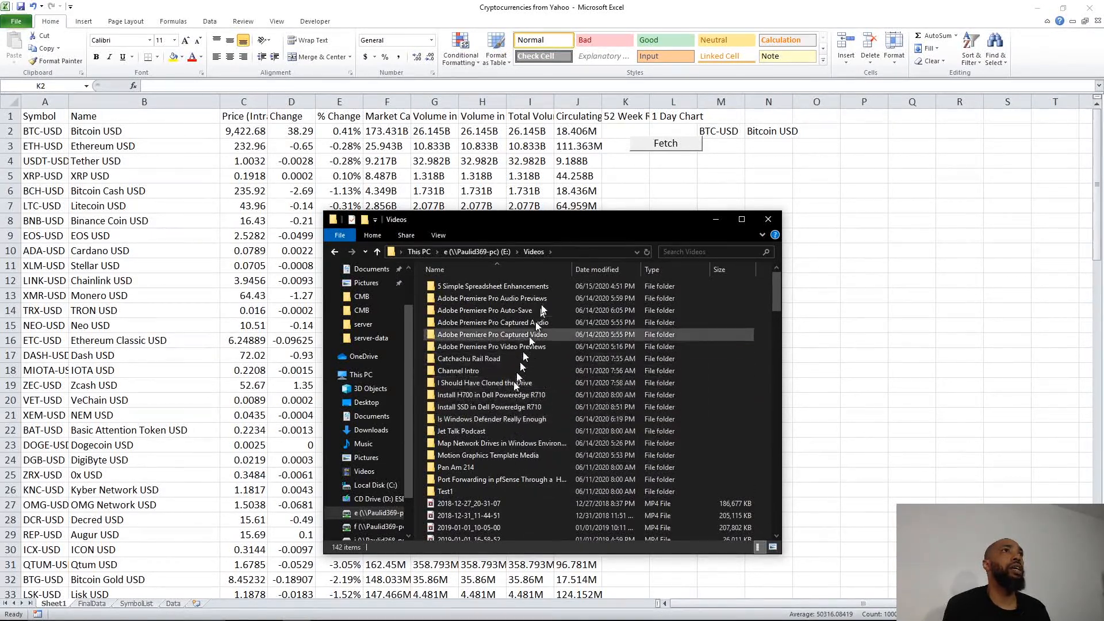
{"action": "left_click", "coordinate": [533, 288]}
{"action": "double_click", "coordinate": [533, 288]}
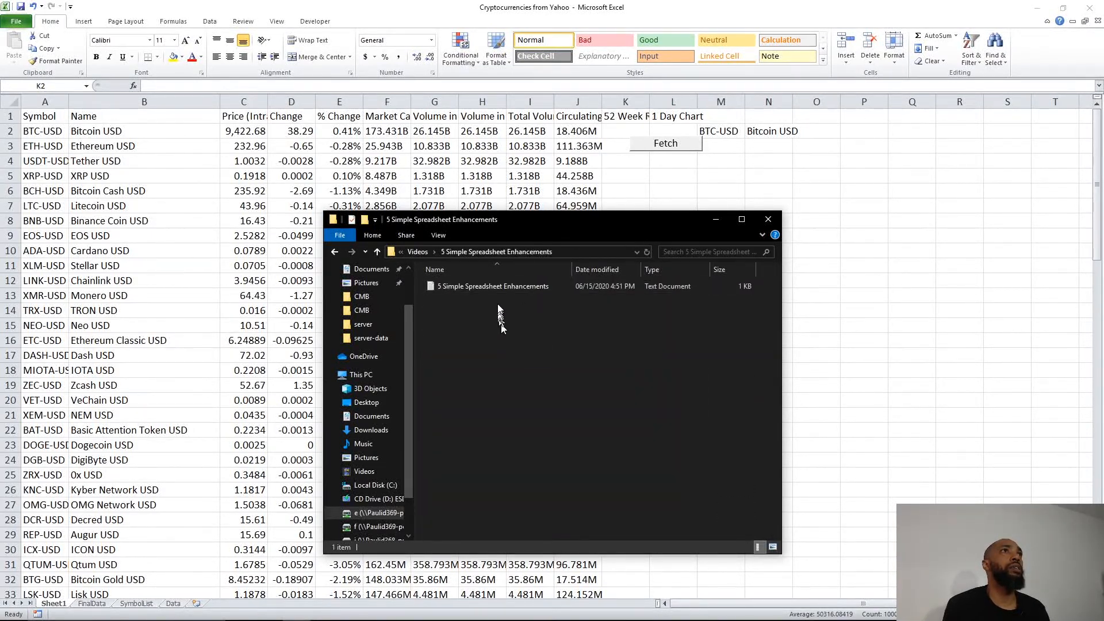
{"action": "double_click", "coordinate": [498, 287]}
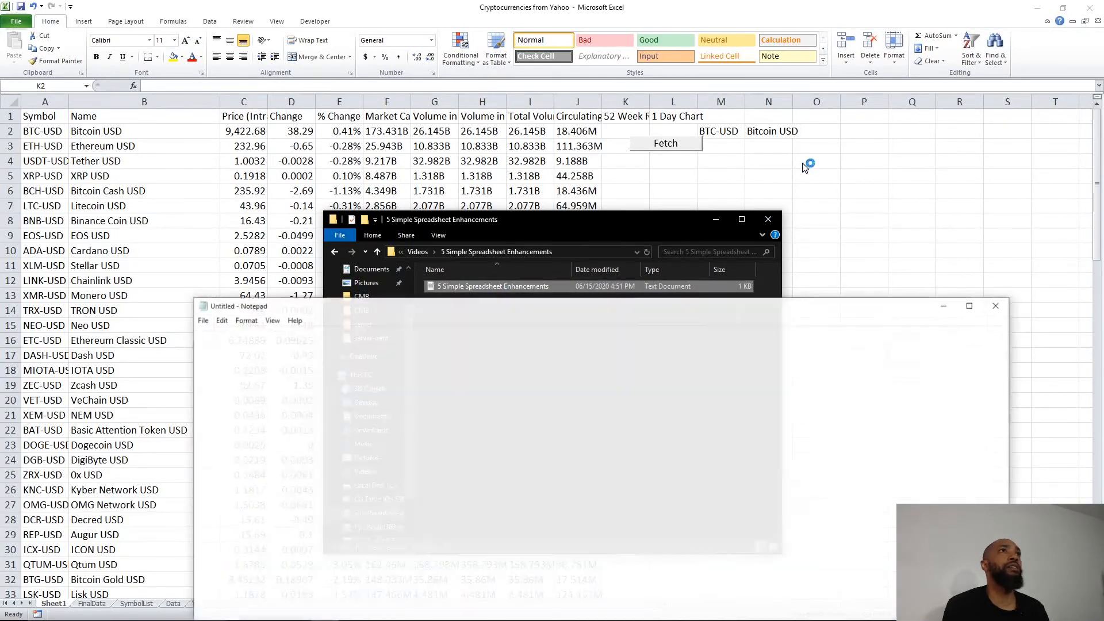
Step: Minimize File Explorer, review the five-item enhancements list, then minimize Notepad
{"action": "left_click", "coordinate": [716, 219]}
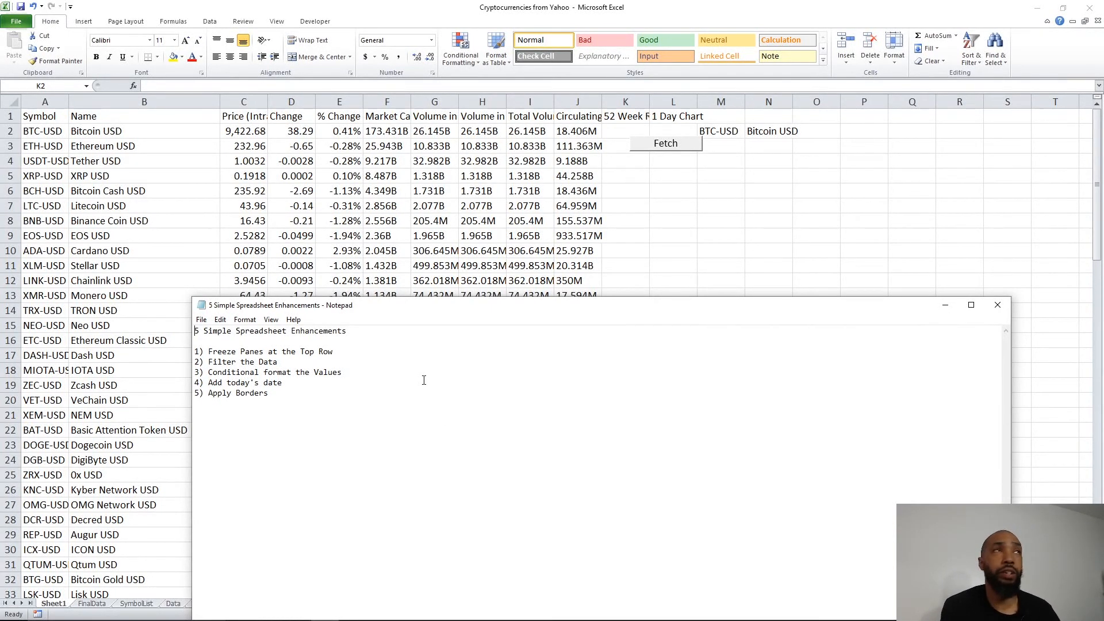
{"action": "left_click", "coordinate": [943, 305]}
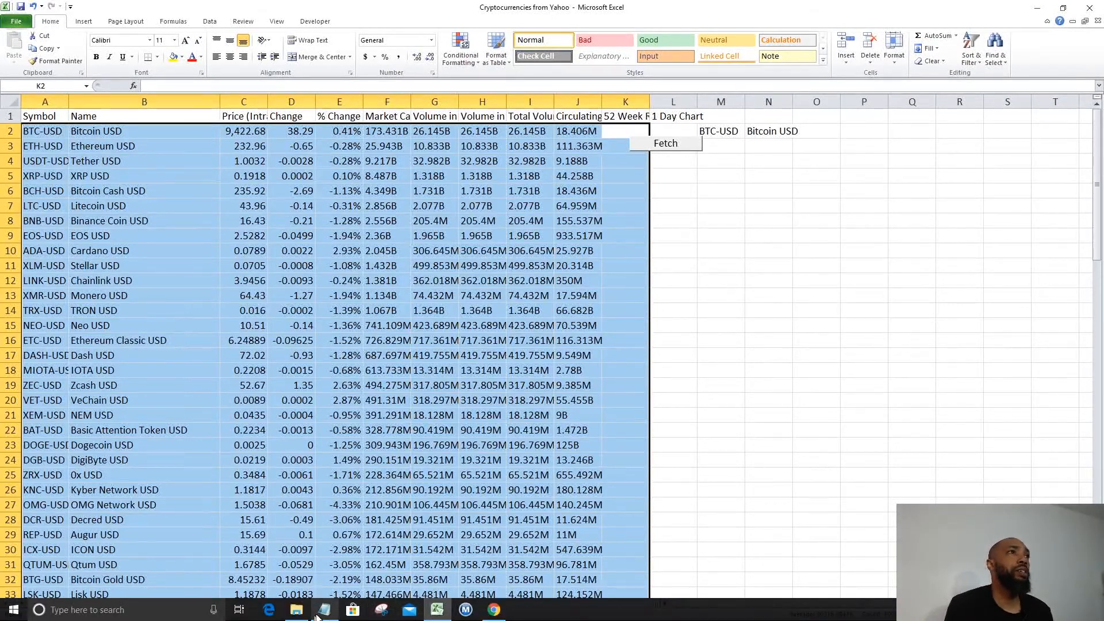
Step: Select header row 1 and add filter dropdowns to it
{"action": "left_click", "coordinate": [318, 615]}
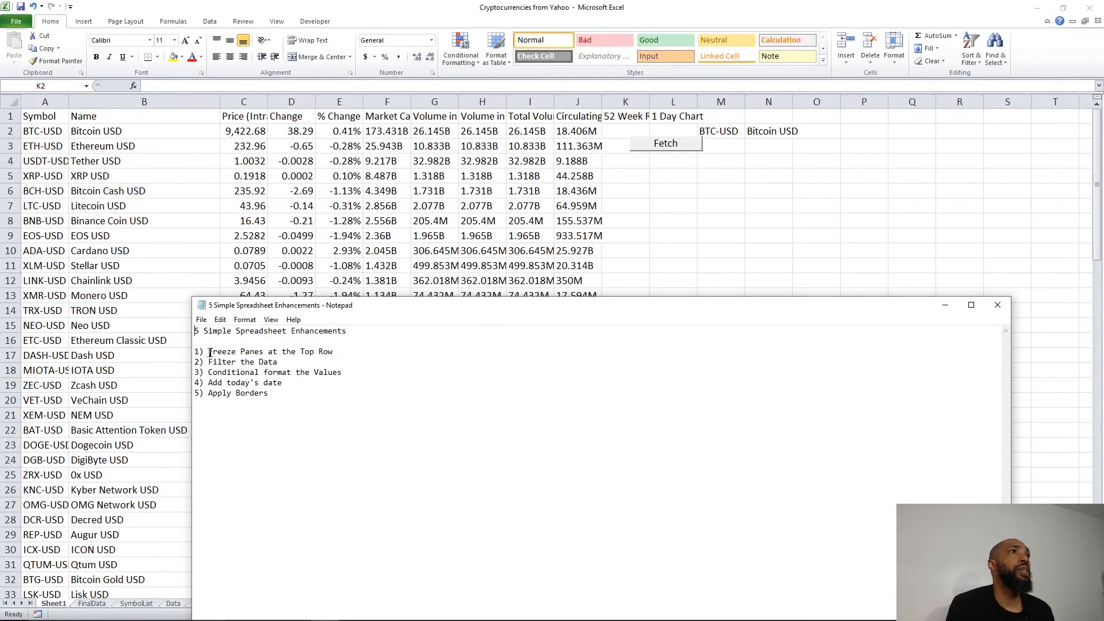
{"action": "left_click", "coordinate": [29, 123]}
{"action": "left_click", "coordinate": [12, 118]}
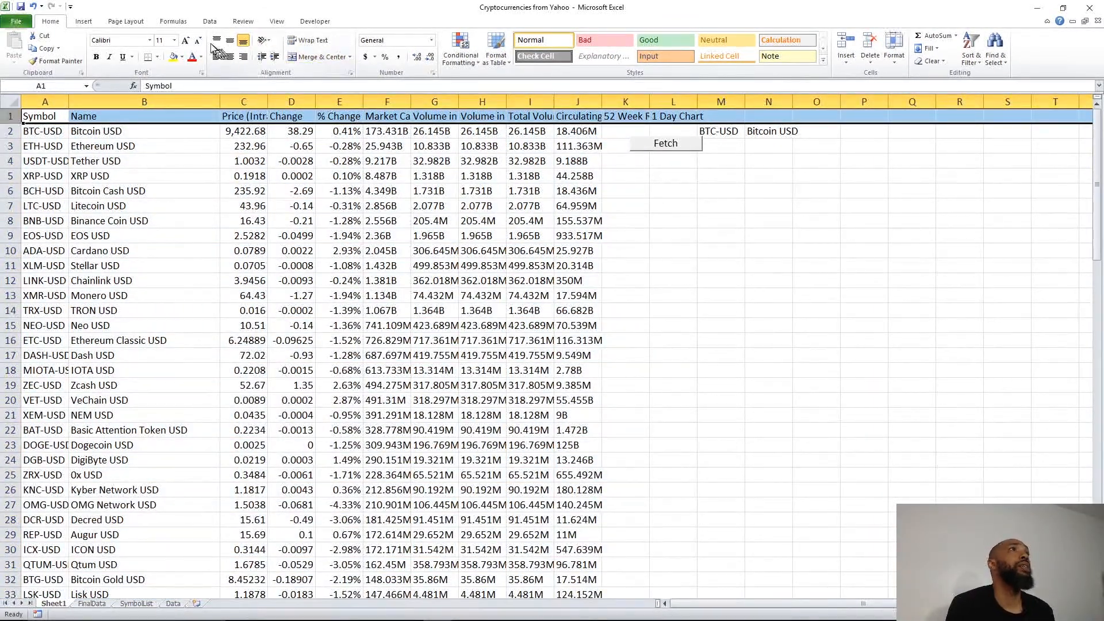
{"action": "left_click", "coordinate": [206, 24]}
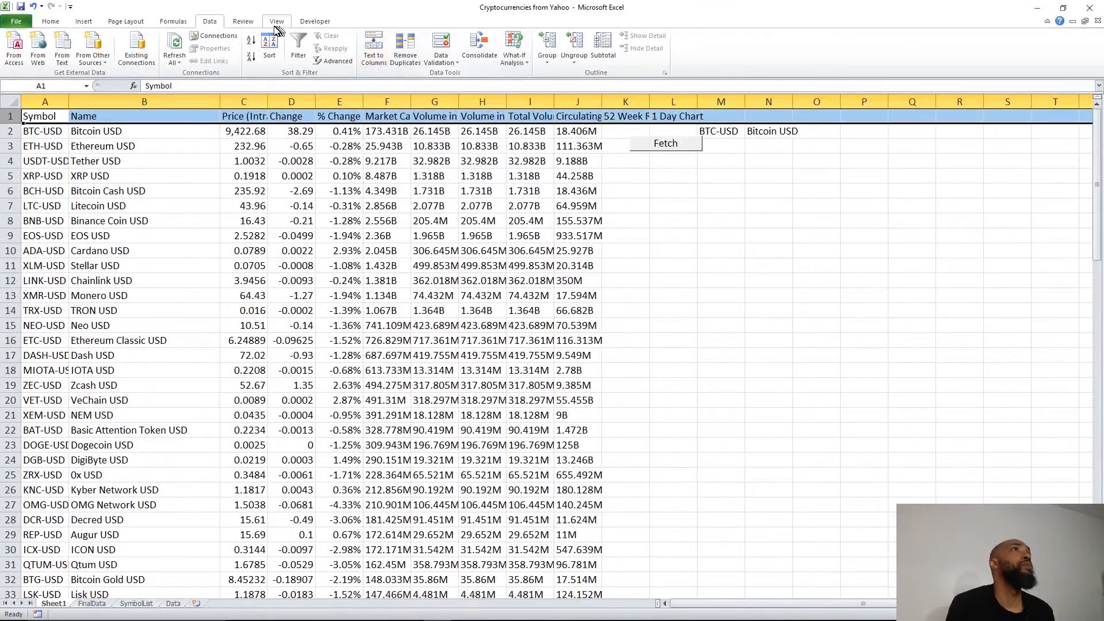
{"action": "left_click", "coordinate": [298, 57]}
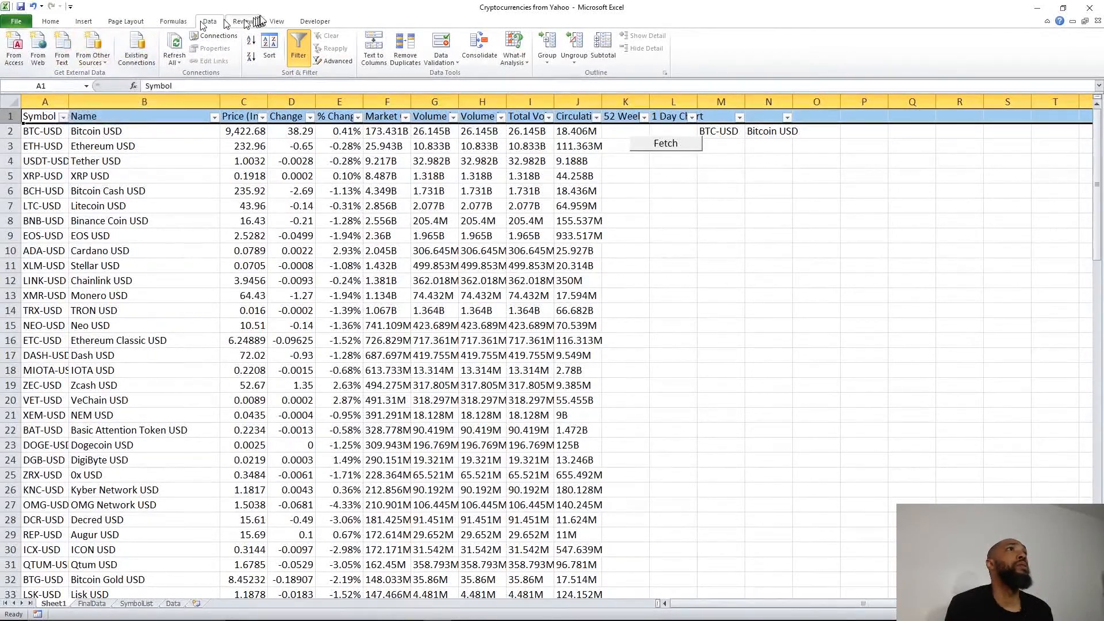
Step: Freeze the top row so the headers stay visible while scrolling
{"action": "left_click", "coordinate": [275, 23]}
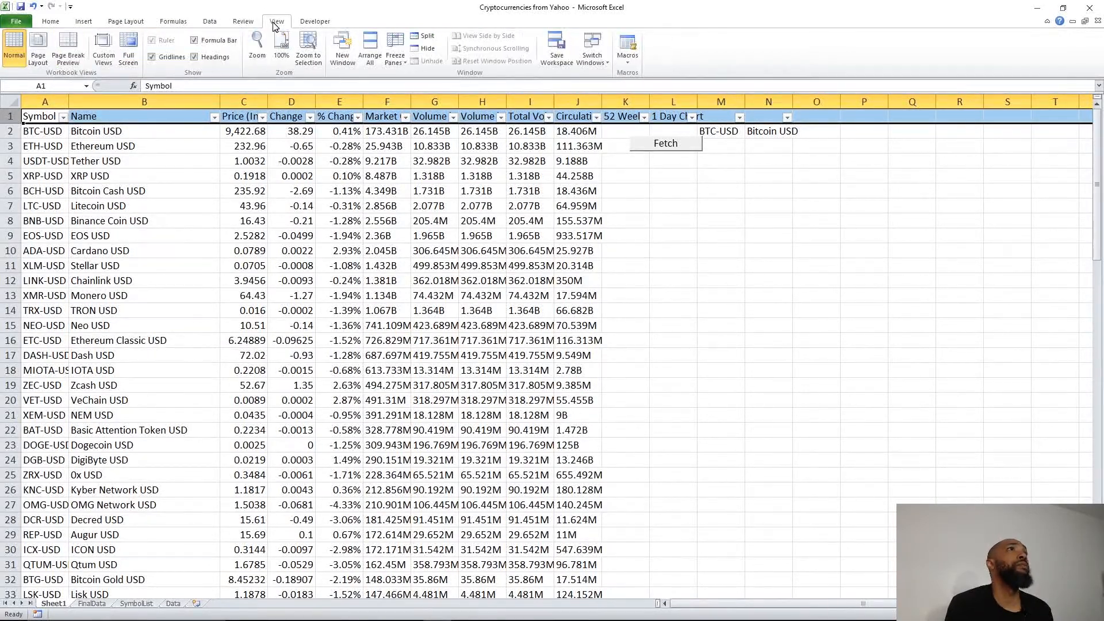
{"action": "left_click", "coordinate": [408, 63]}
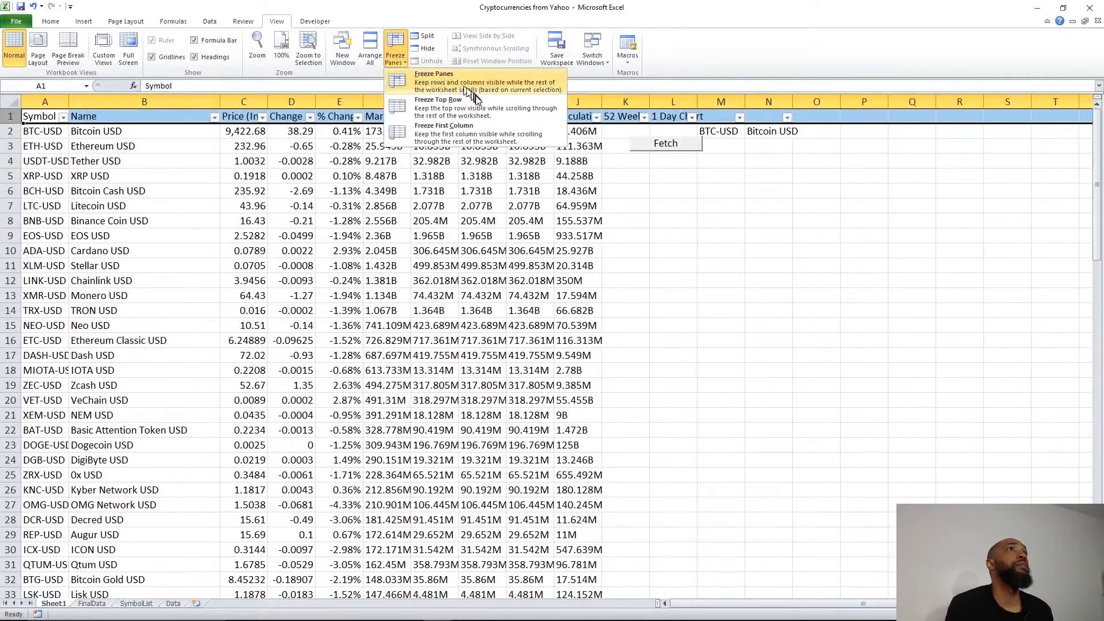
{"action": "left_click", "coordinate": [460, 110]}
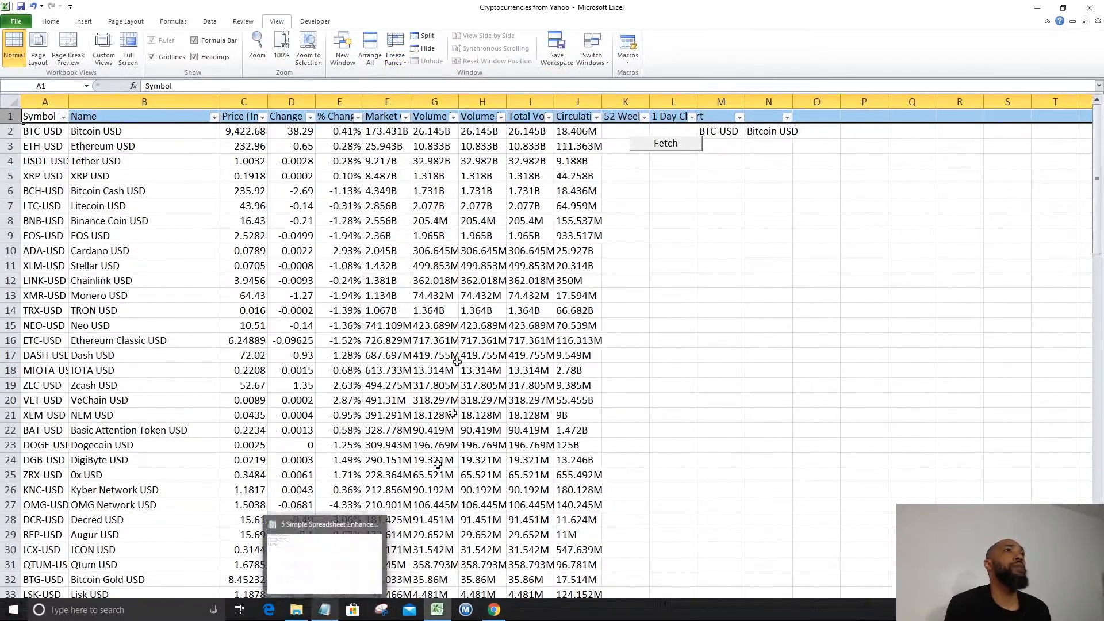
{"action": "scroll", "coordinate": [373, 236], "scroll_direction": "down", "scroll_amount": 17}
{"action": "scroll", "coordinate": [375, 236], "scroll_direction": "down", "scroll_amount": 19}
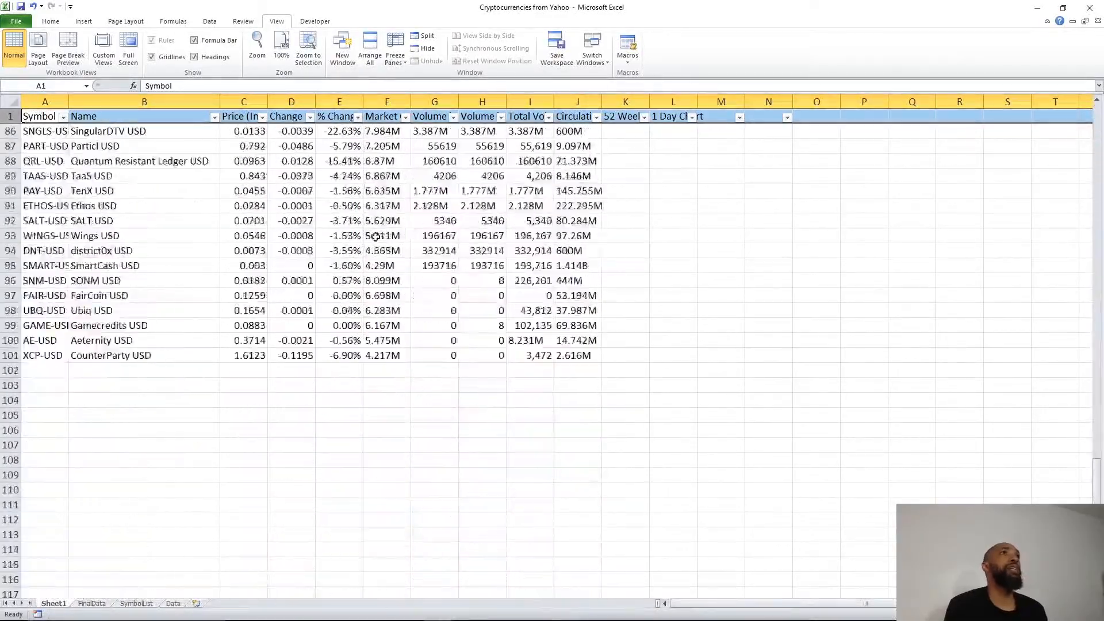
{"action": "scroll", "coordinate": [377, 239], "scroll_direction": "up", "scroll_amount": 20}
{"action": "scroll", "coordinate": [379, 235], "scroll_direction": "up", "scroll_amount": 15}
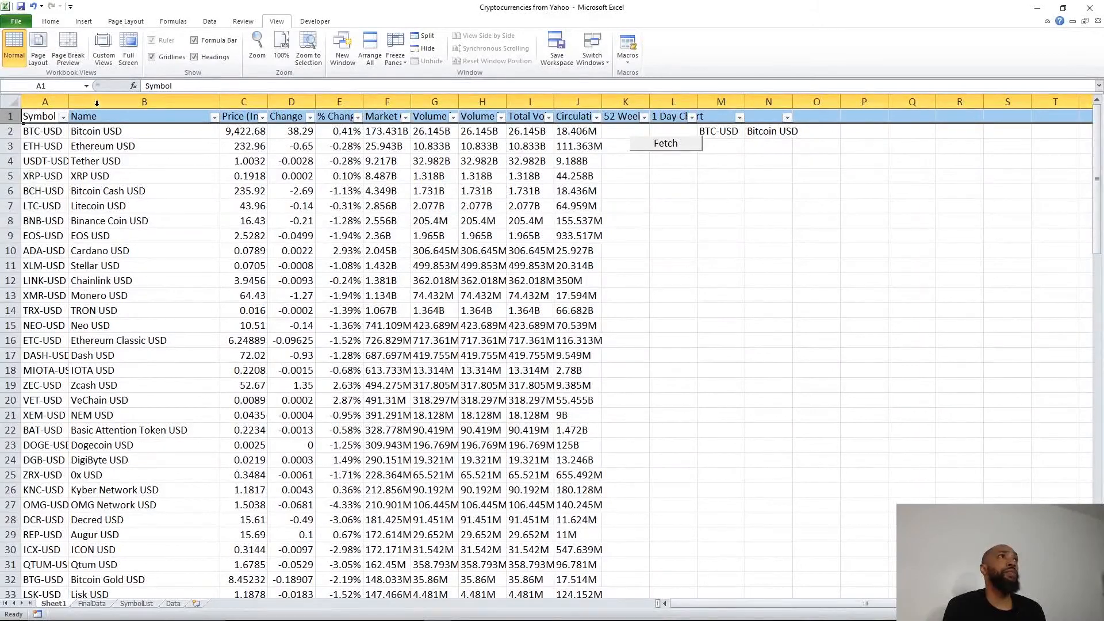
{"action": "left_click", "coordinate": [50, 22]}
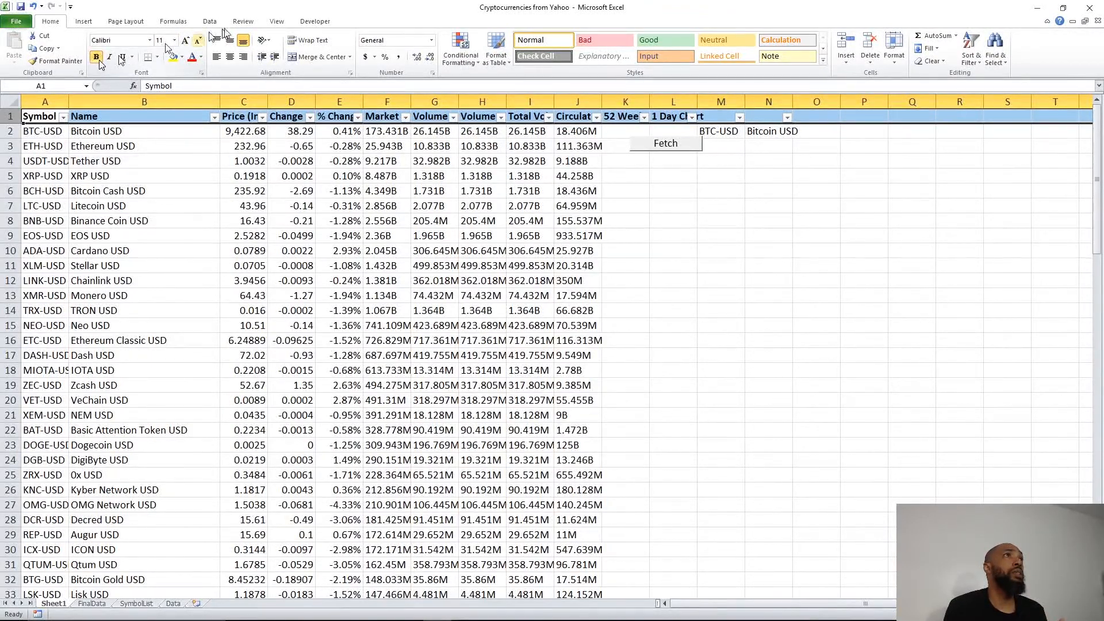
Step: Set the header text to size 12 and autofit columns A, C, D, E and F
{"action": "left_click", "coordinate": [190, 44]}
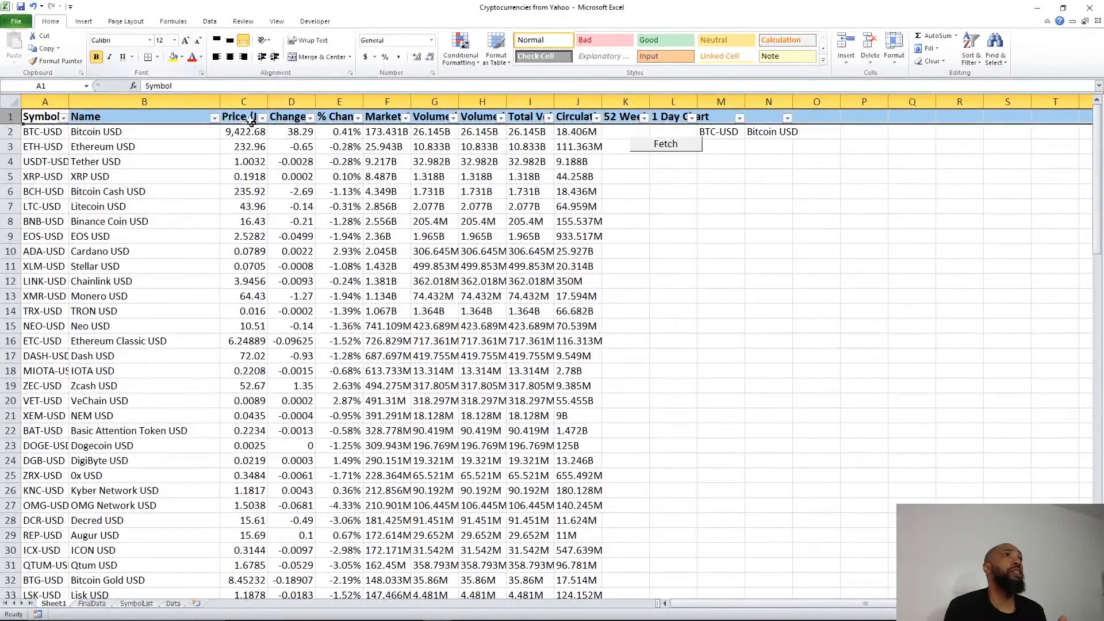
{"action": "left_click", "coordinate": [221, 100]}
{"action": "double_click", "coordinate": [69, 102]}
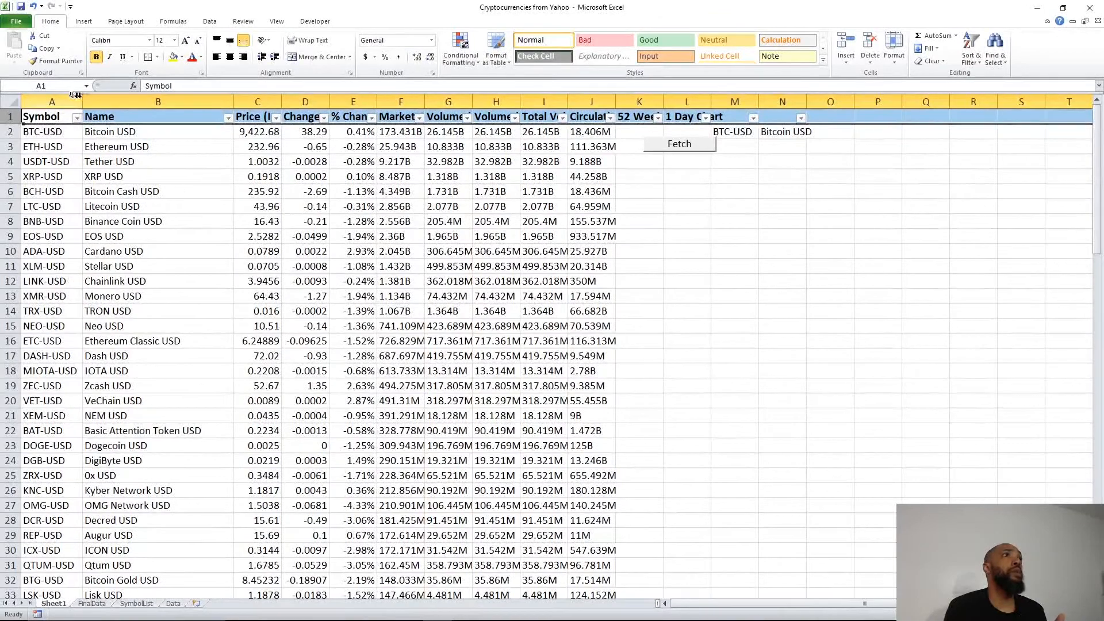
{"action": "double_click", "coordinate": [280, 101]}
{"action": "double_click", "coordinate": [378, 98]}
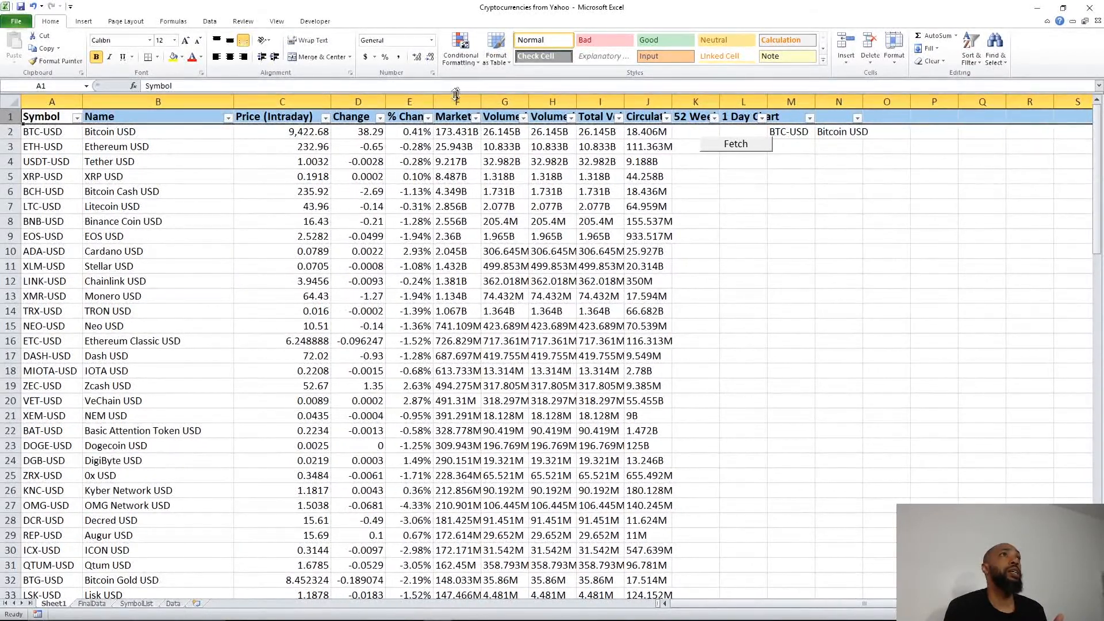
{"action": "double_click", "coordinate": [433, 101]}
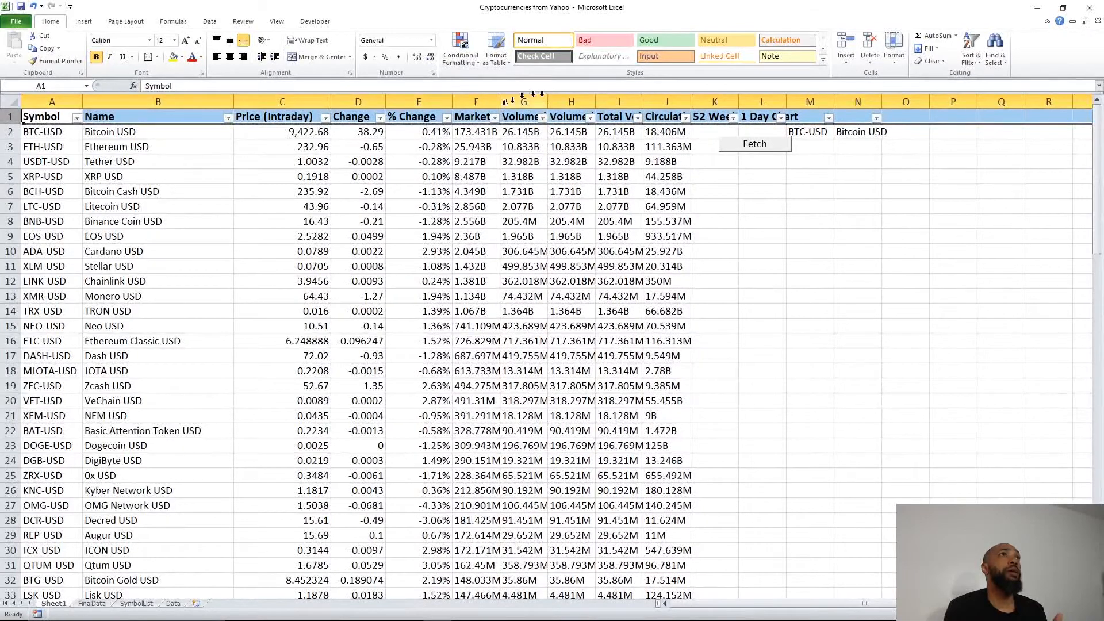
{"action": "double_click", "coordinate": [500, 101]}
Step: Autofit columns G and H to their long headers, then narrow them back down
{"action": "left_click", "coordinate": [582, 101]}
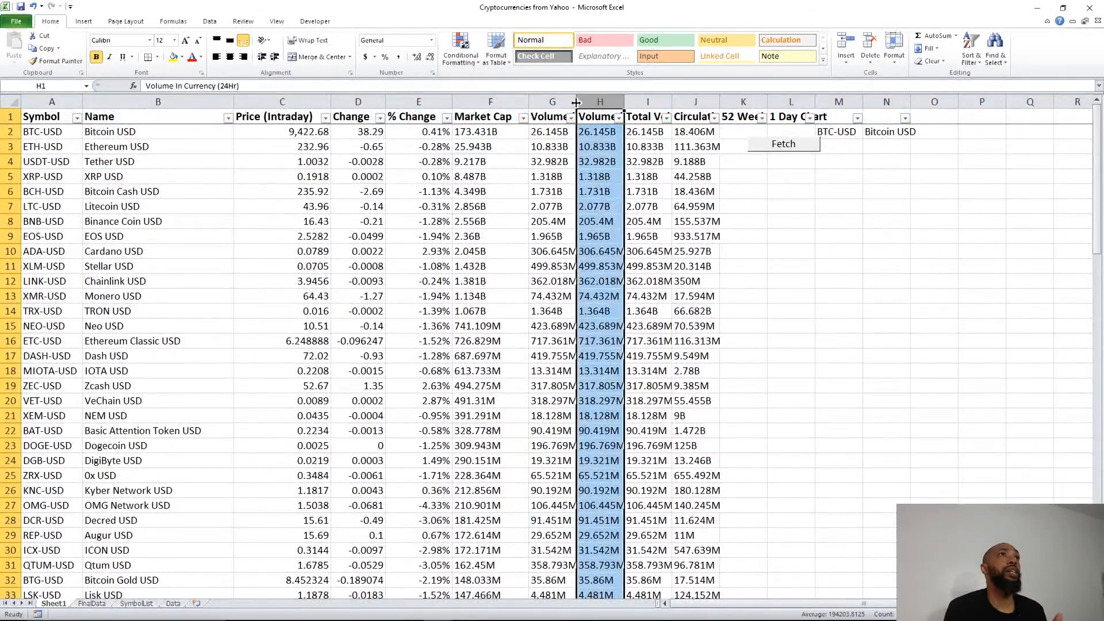
{"action": "double_click", "coordinate": [576, 102]}
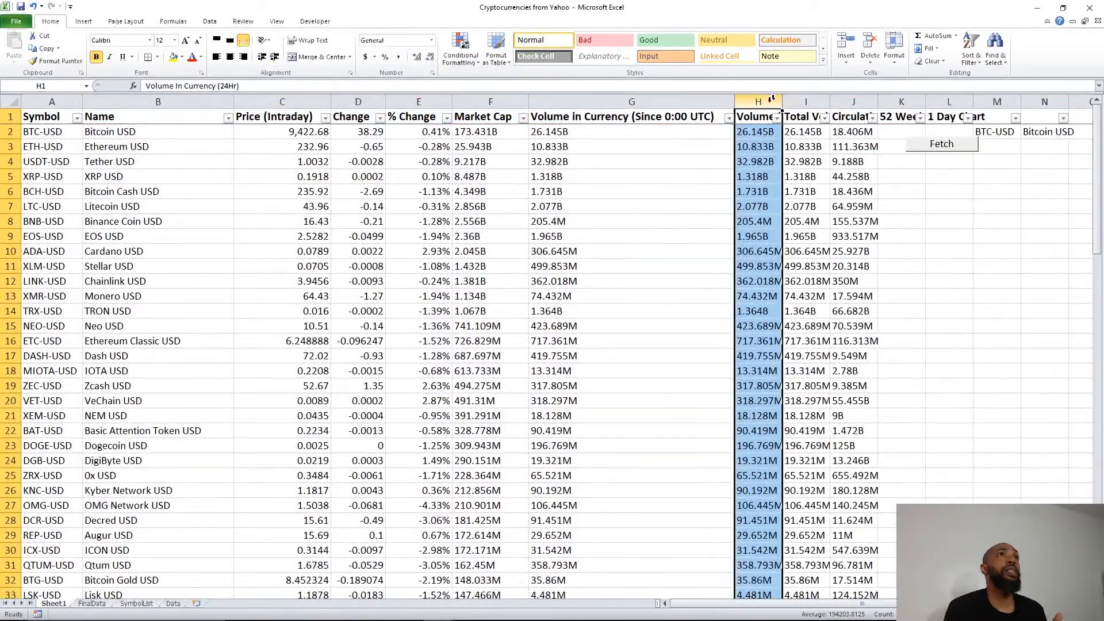
{"action": "left_click_drag", "start_coordinate": [734, 105], "coordinate": [722, 105]}
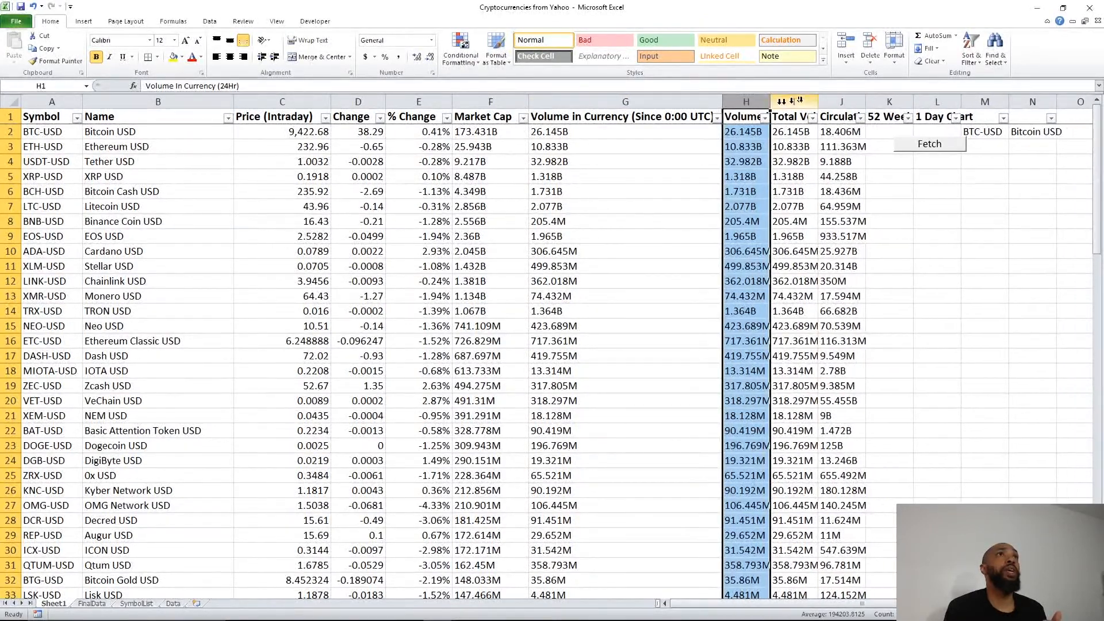
{"action": "double_click", "coordinate": [770, 99]}
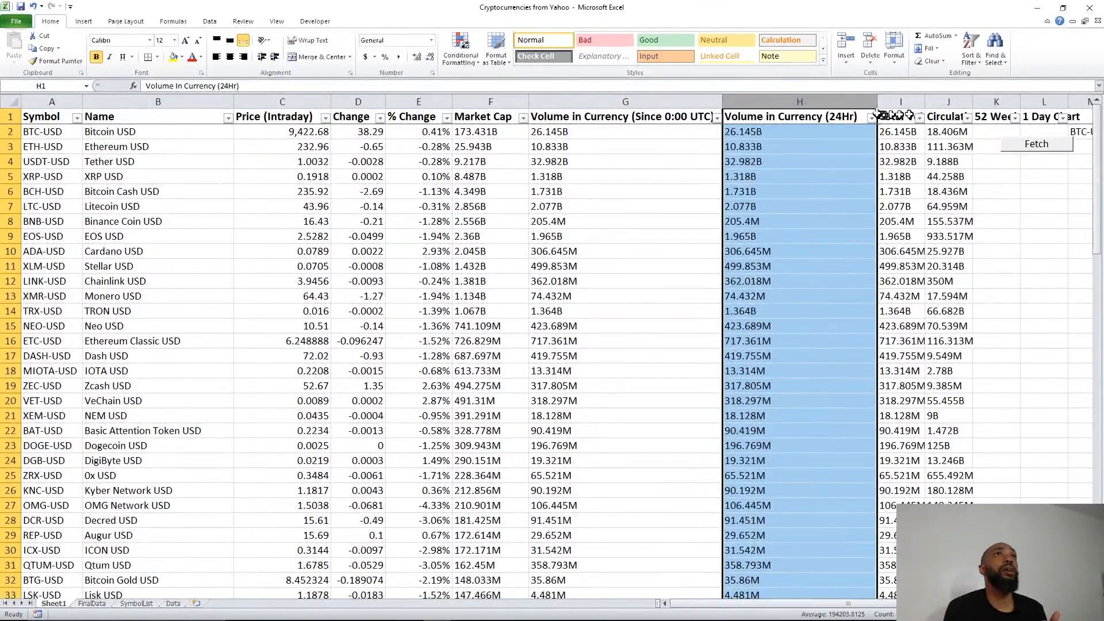
{"action": "left_click_drag", "start_coordinate": [876, 104], "coordinate": [598, 119]}
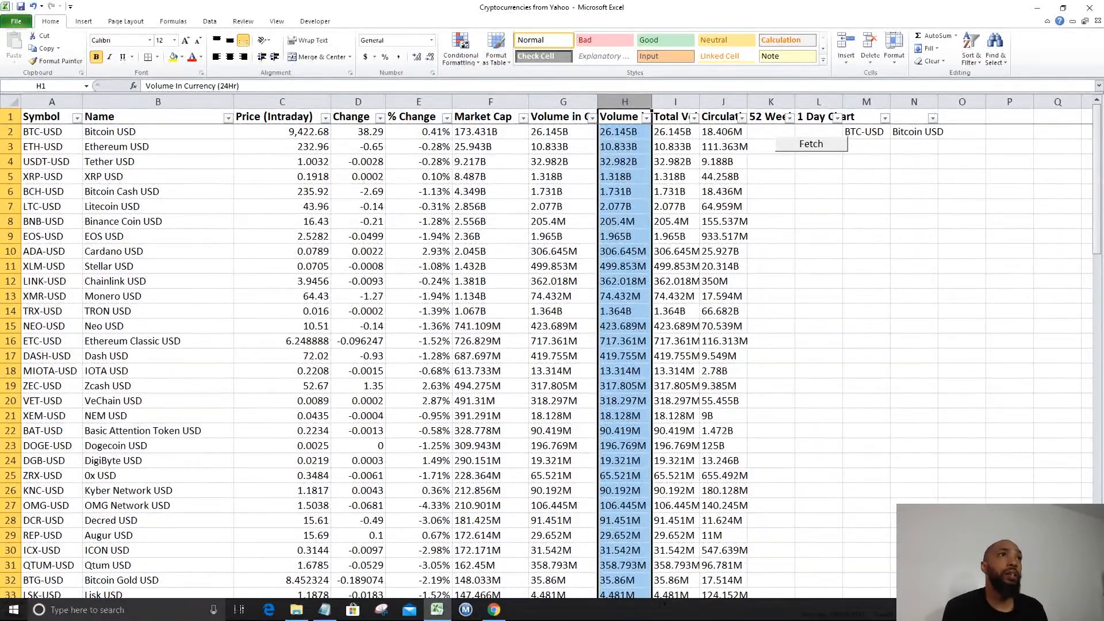
Step: Give header cells A1:L1 a dark navy fill and white font, then reopen the Notepad checklist
{"action": "left_click", "coordinate": [325, 610]}
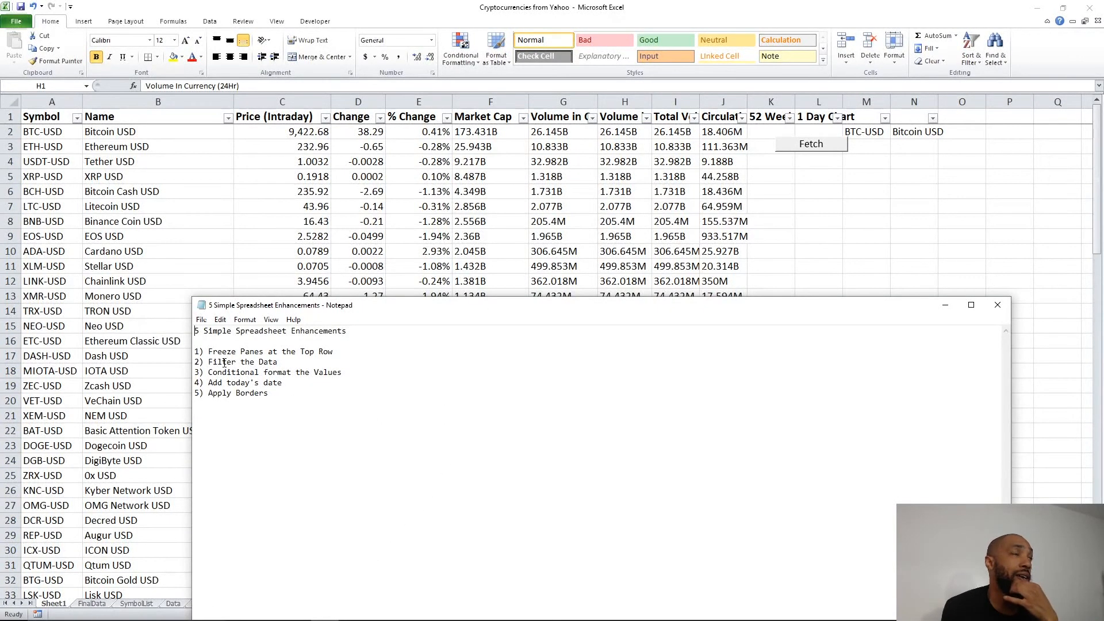
{"action": "left_click", "coordinate": [29, 115]}
{"action": "left_click", "coordinate": [31, 115]}
{"action": "left_click_drag", "start_coordinate": [74, 113], "coordinate": [836, 54]}
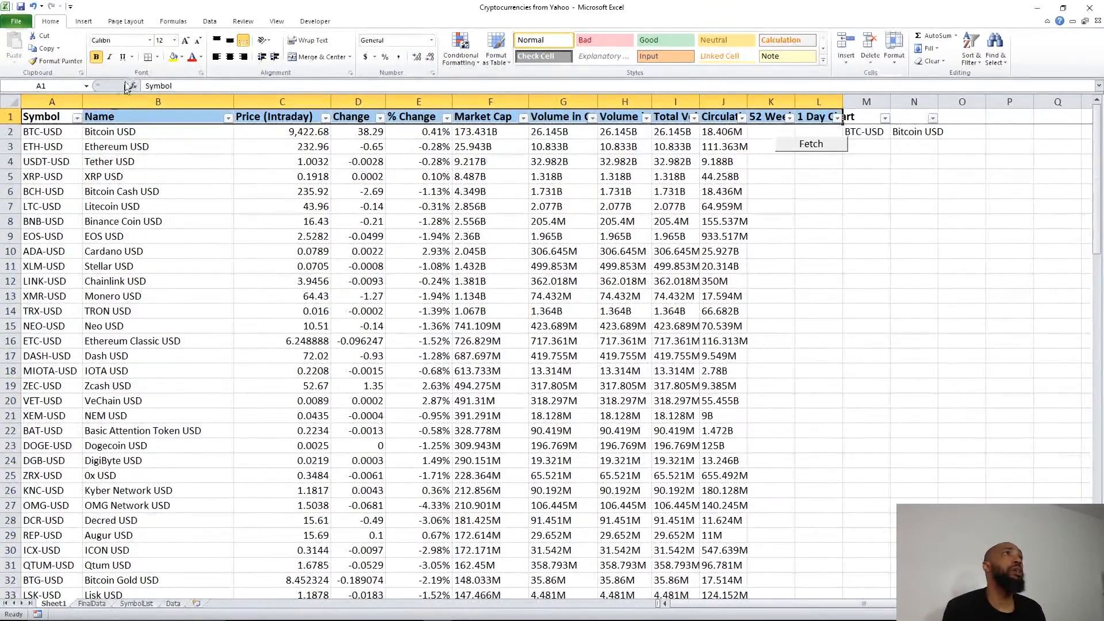
{"action": "left_click", "coordinate": [182, 57]}
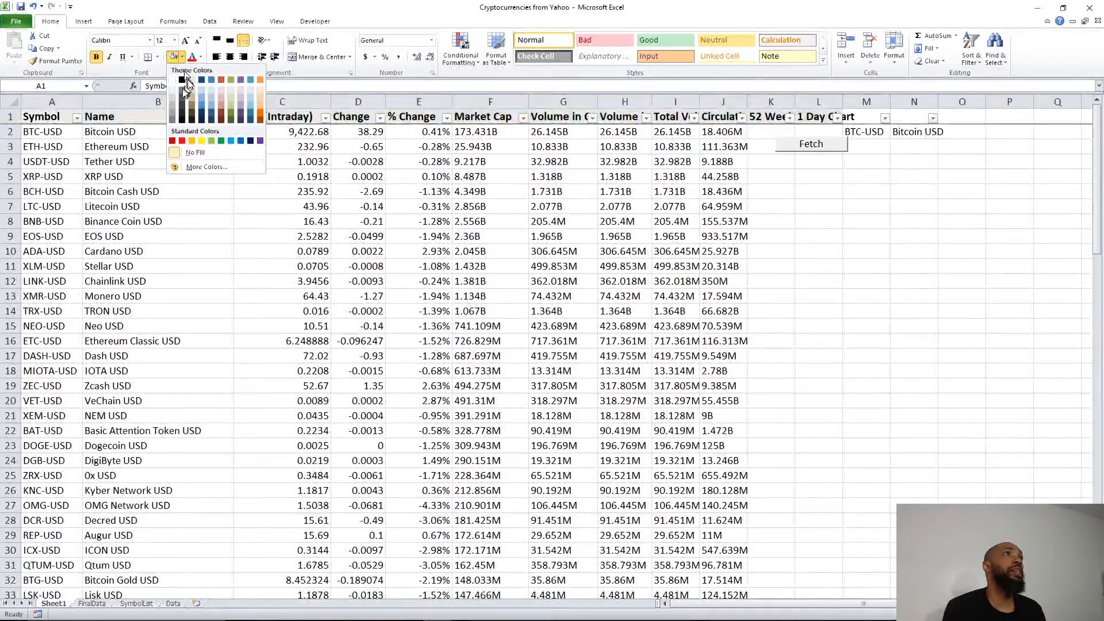
{"action": "left_click", "coordinate": [202, 80]}
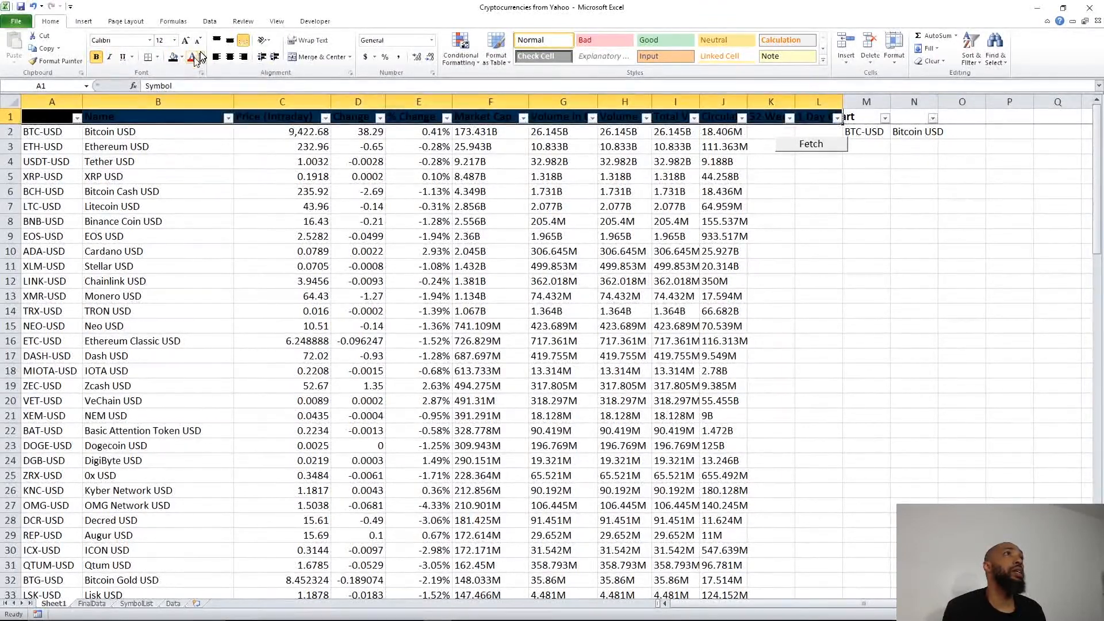
{"action": "left_click", "coordinate": [202, 57]}
{"action": "left_click", "coordinate": [191, 94]}
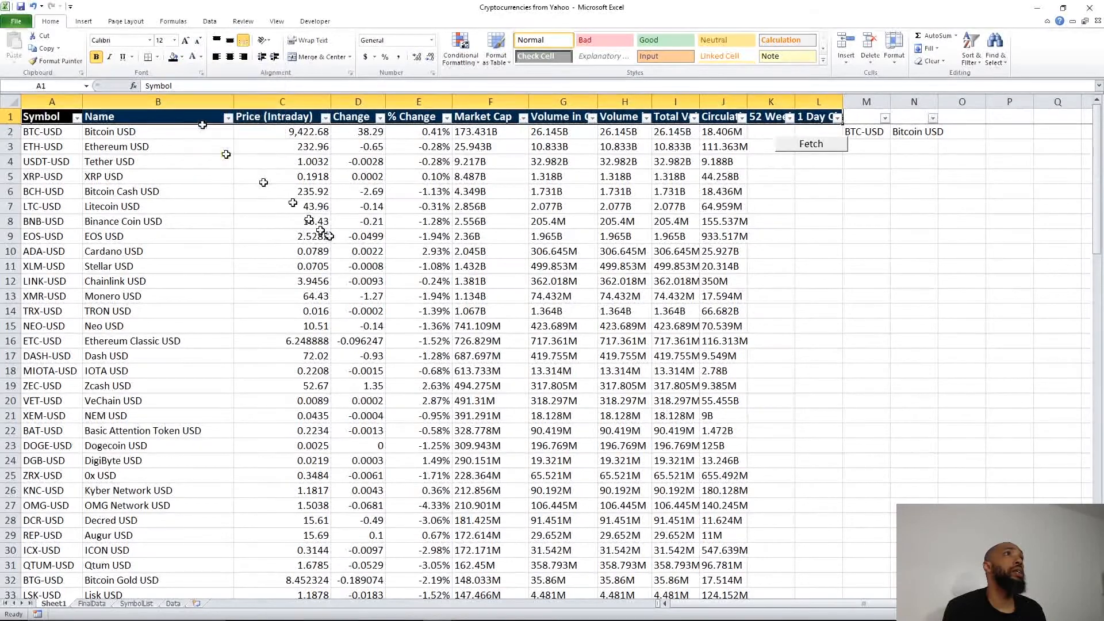
{"action": "left_click", "coordinate": [319, 236]}
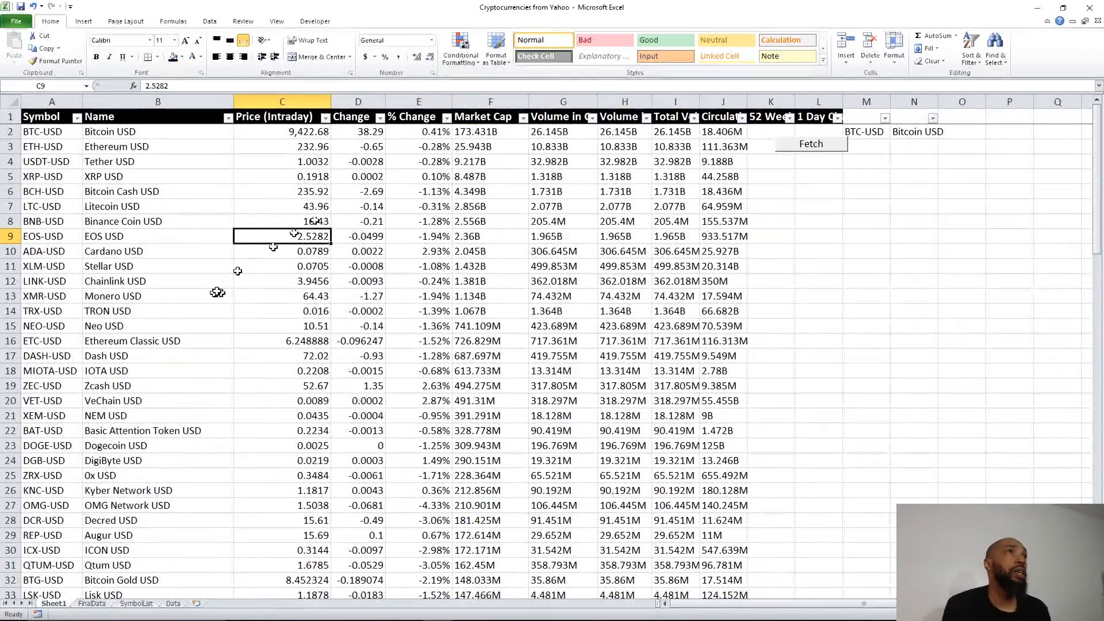
{"action": "mouse_move", "coordinate": [438, 619]}
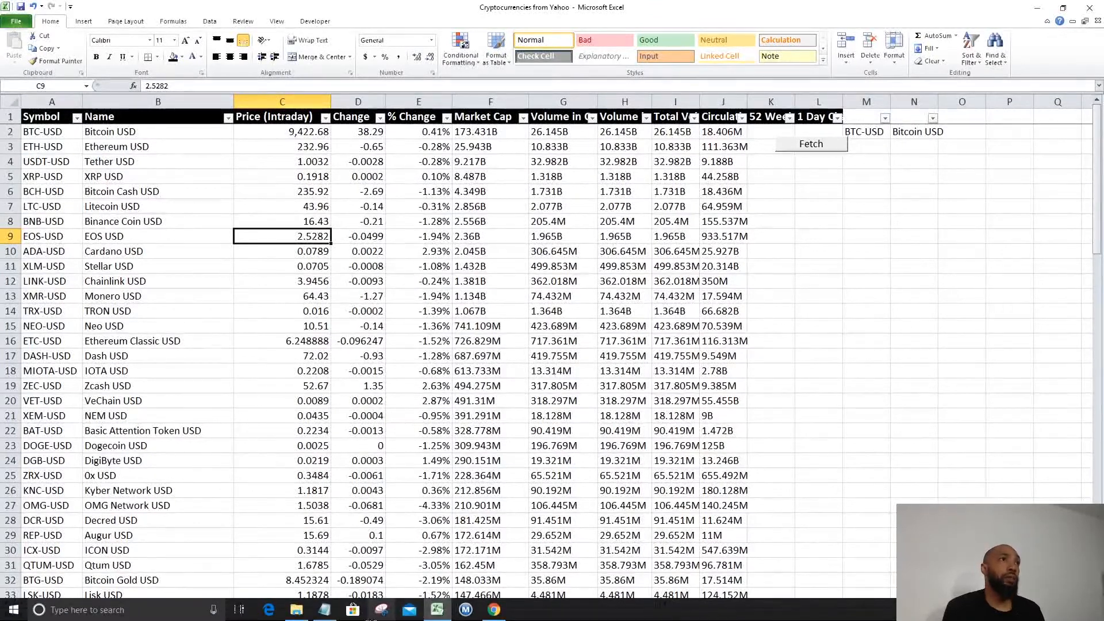
{"action": "left_click", "coordinate": [324, 610]}
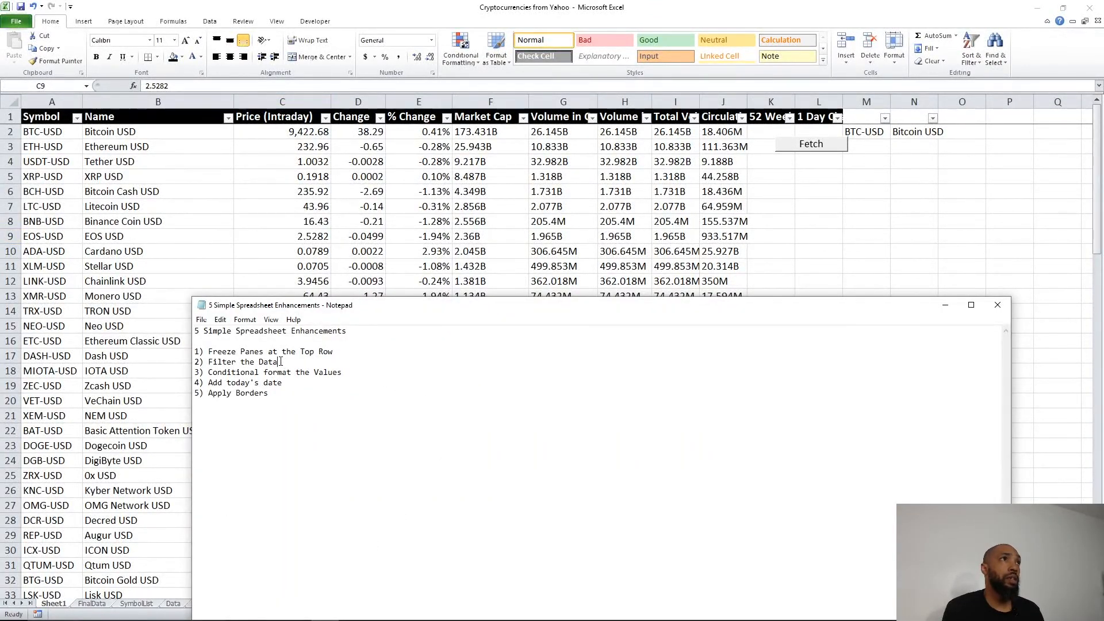
Step: Filter the Symbol column to show only ADA-USD
{"action": "left_click_drag", "start_coordinate": [250, 361], "coordinate": [196, 364]}
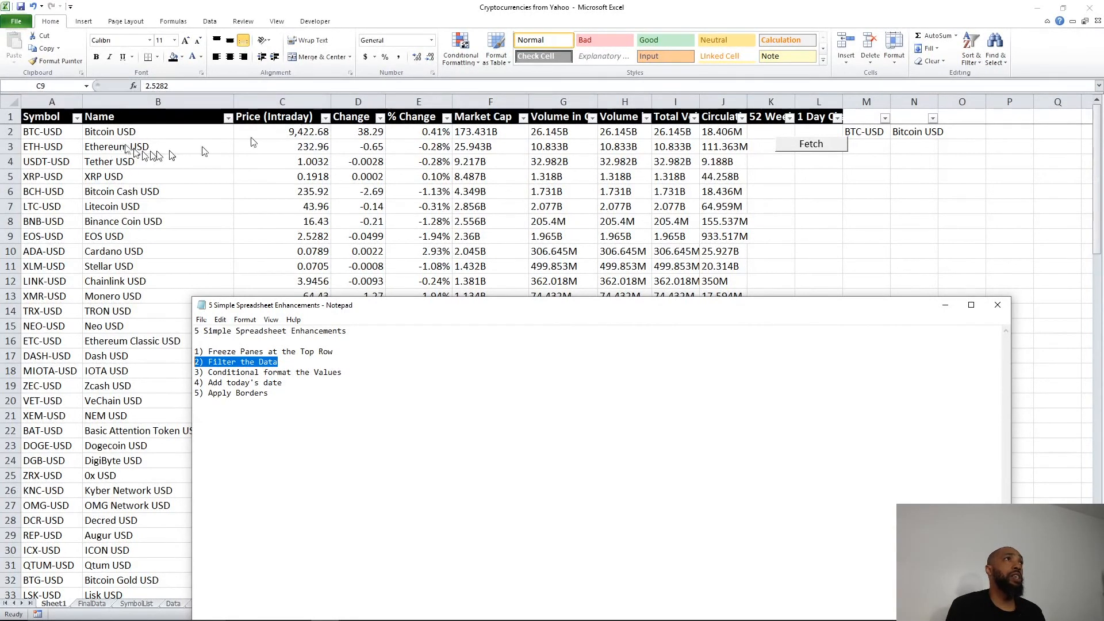
{"action": "left_click", "coordinate": [81, 121]}
{"action": "left_click", "coordinate": [80, 120]}
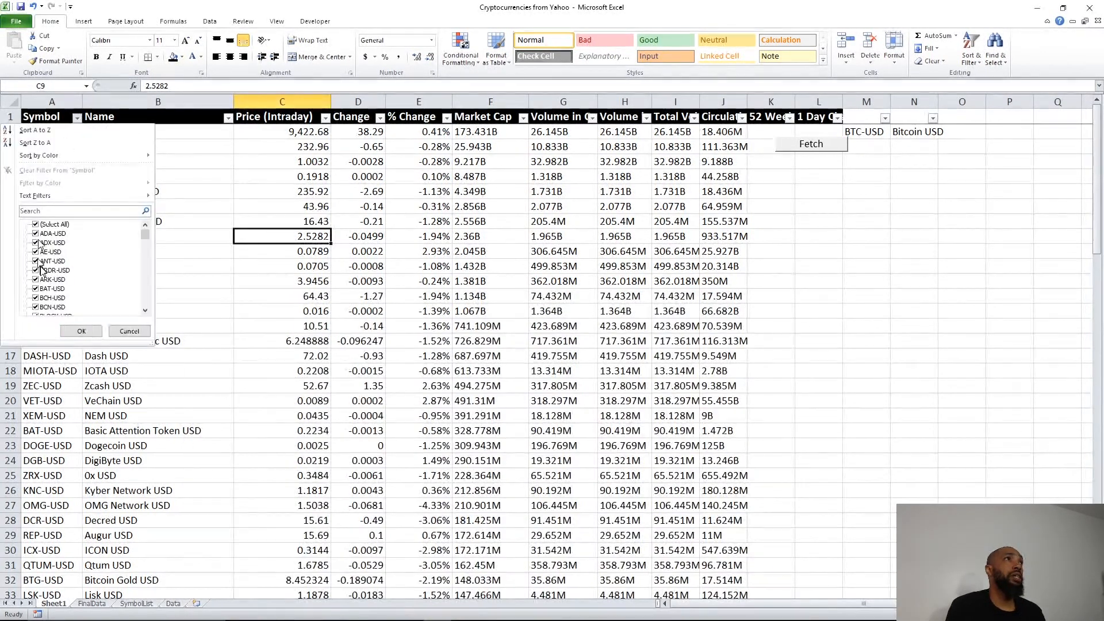
{"action": "left_click", "coordinate": [36, 224]}
{"action": "left_click", "coordinate": [35, 233]}
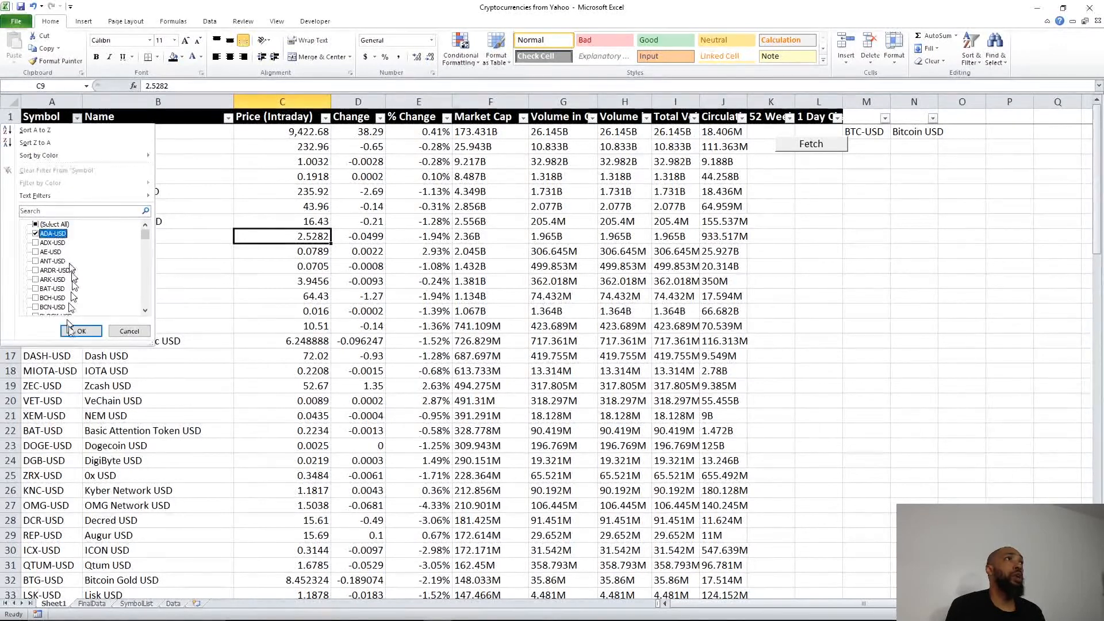
{"action": "left_click", "coordinate": [79, 331]}
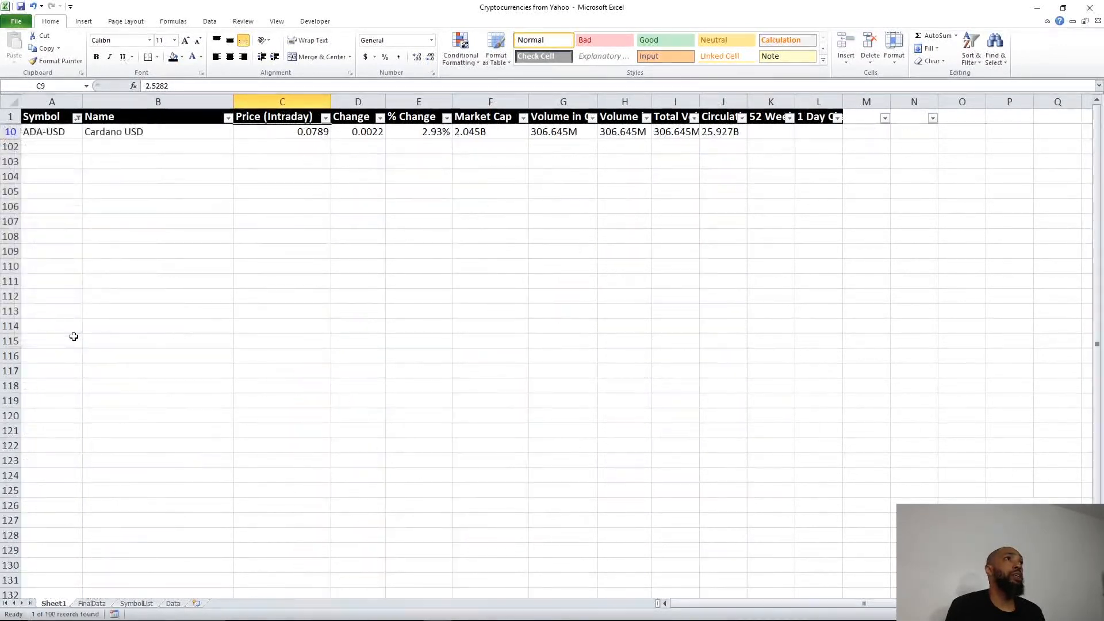
Step: Reselect all Symbol values so every coin row shows again
{"action": "left_click", "coordinate": [77, 118]}
{"action": "left_click", "coordinate": [53, 224]}
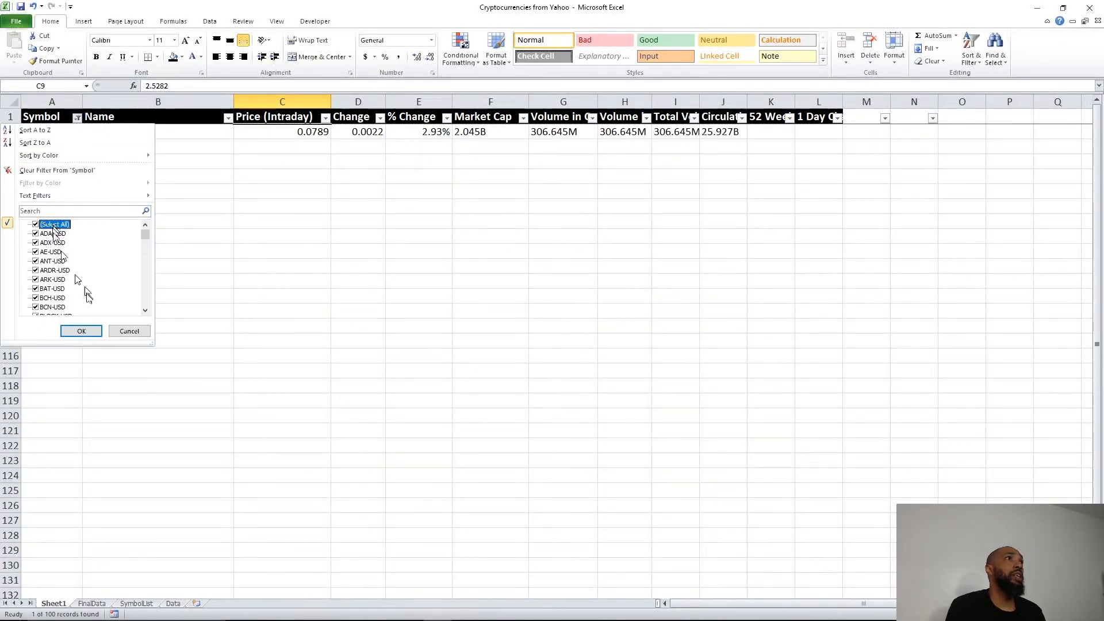
{"action": "left_click", "coordinate": [80, 332]}
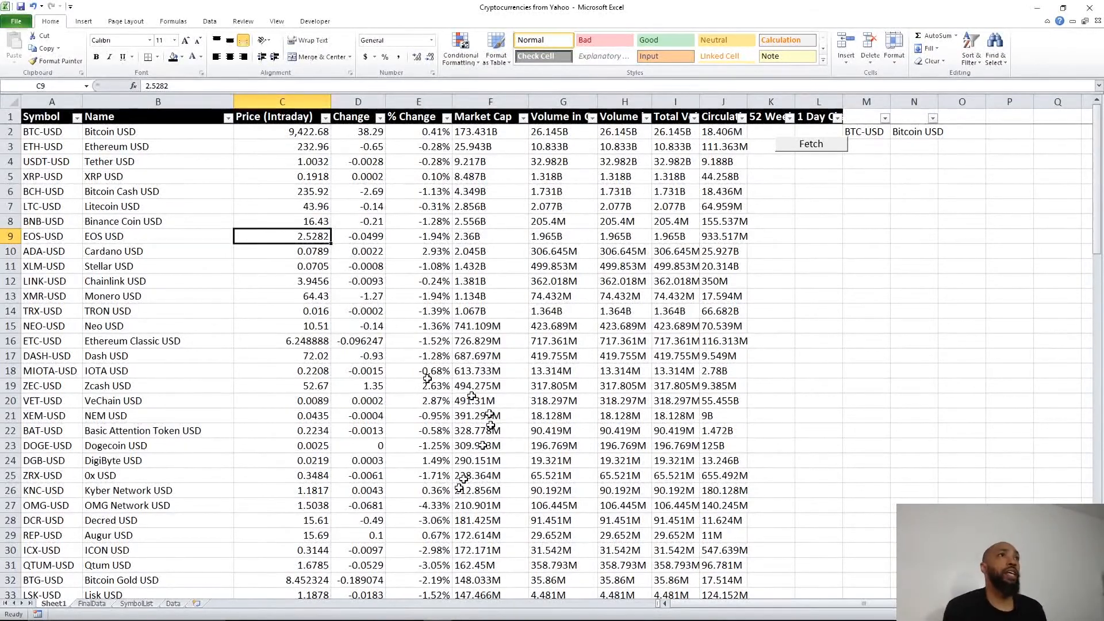
{"action": "mouse_move", "coordinate": [316, 618]}
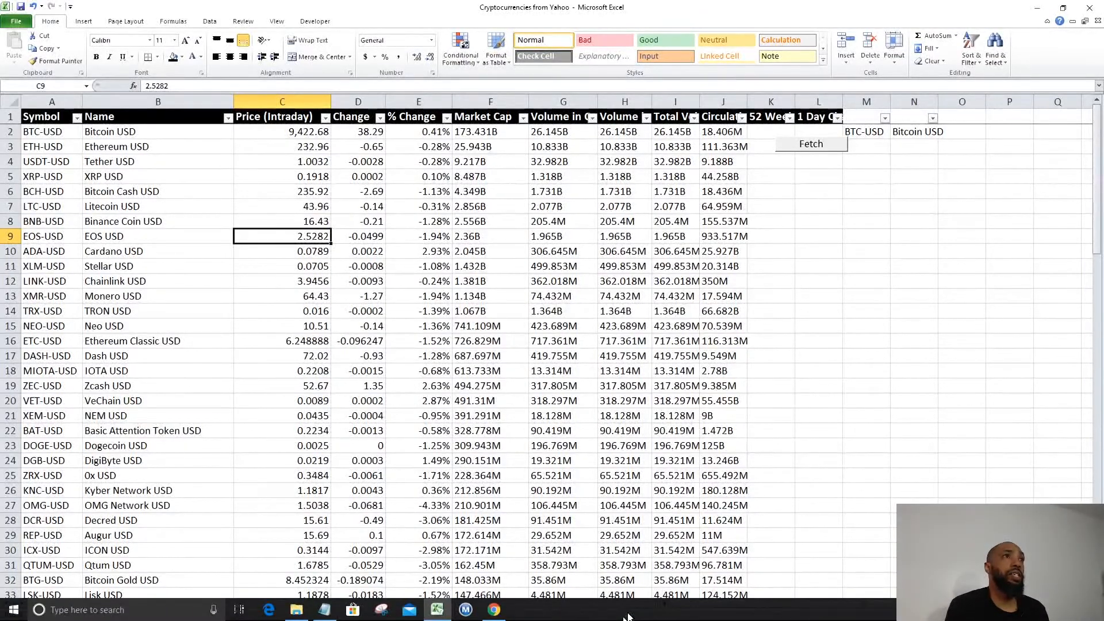
Step: Enter =TODAY() in cell M1 and widen column M so the date fits
{"action": "left_click", "coordinate": [317, 613]}
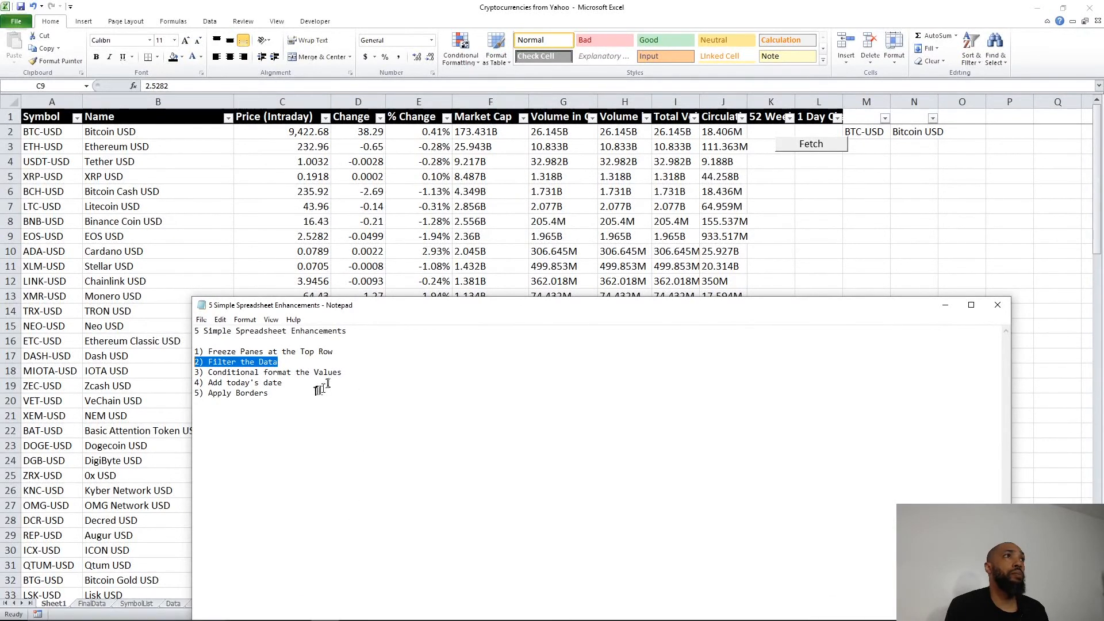
{"action": "left_click", "coordinate": [860, 131]}
{"action": "left_click", "coordinate": [862, 117]}
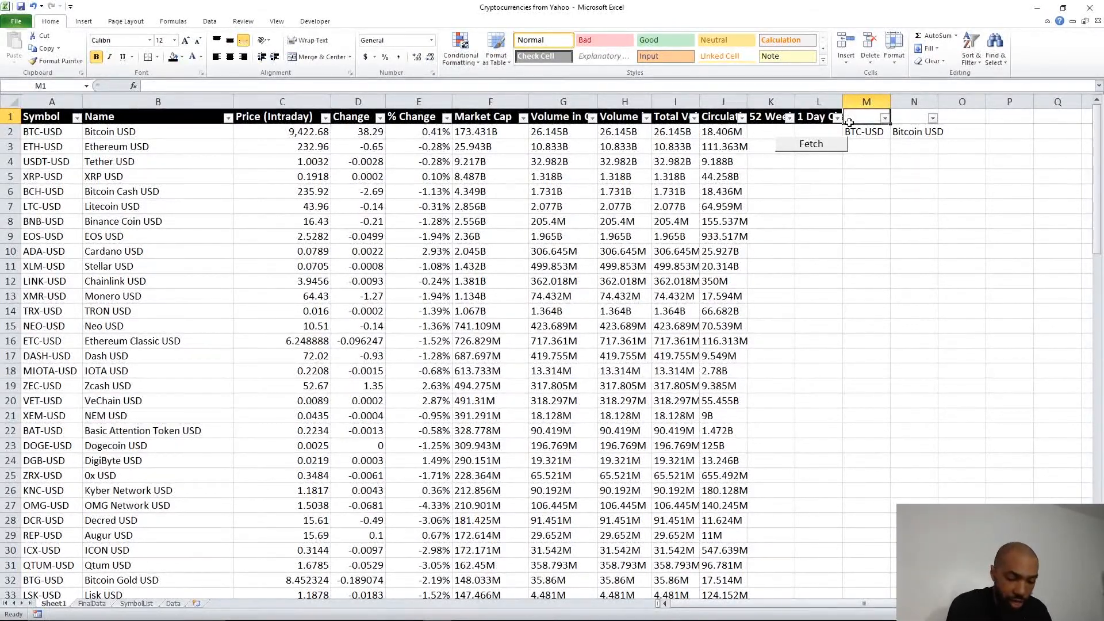
{"action": "double_click", "coordinate": [850, 123]}
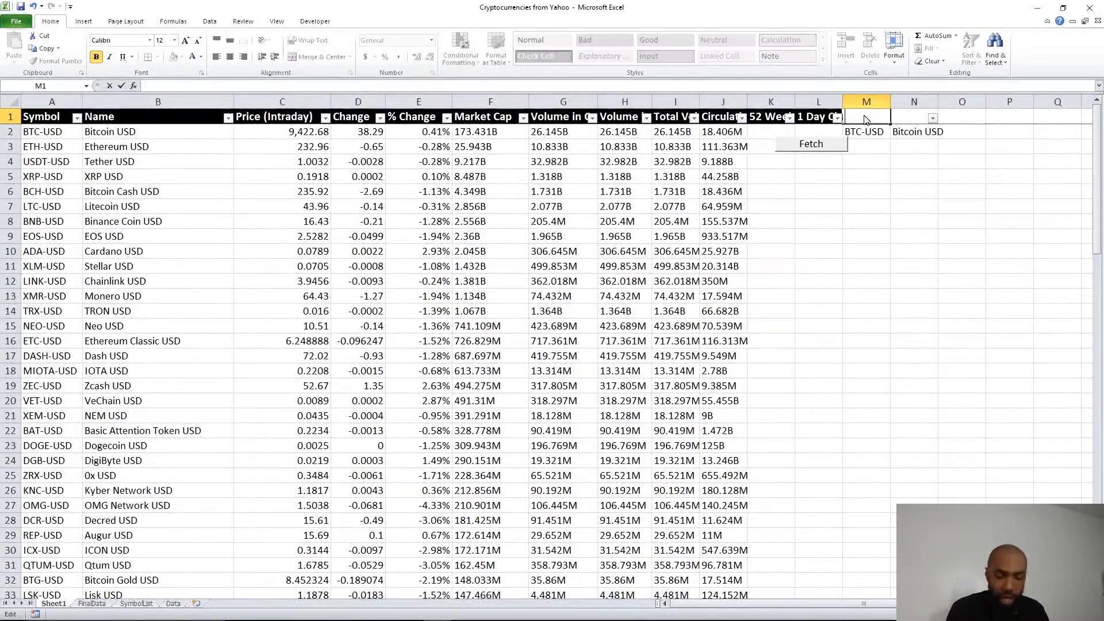
{"action": "type", "text": "="}
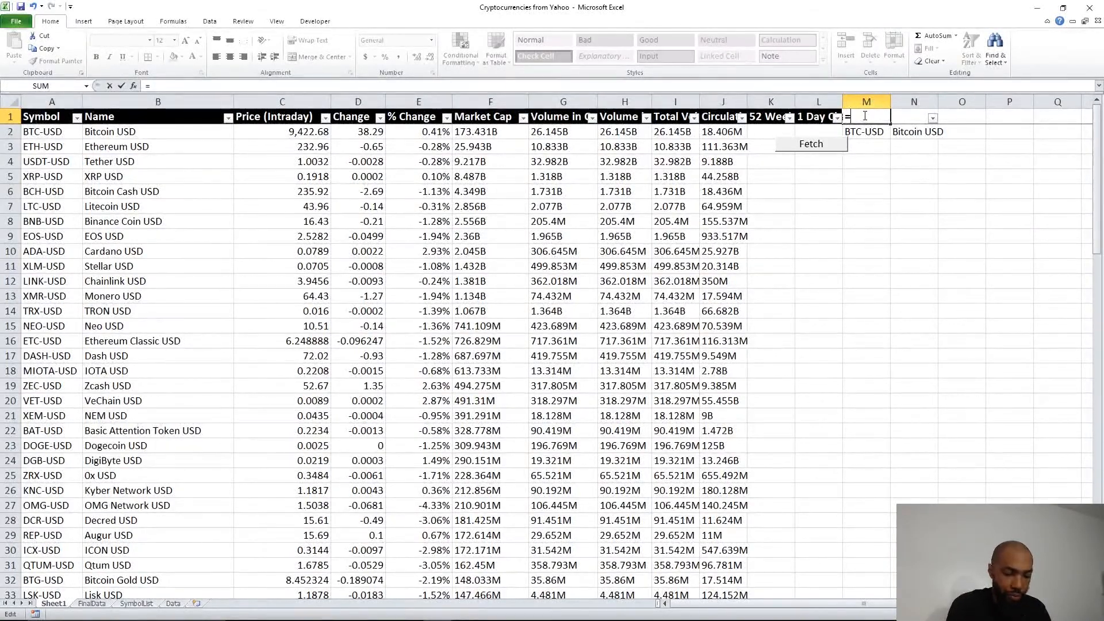
{"action": "type", "text": "TODAY()"}
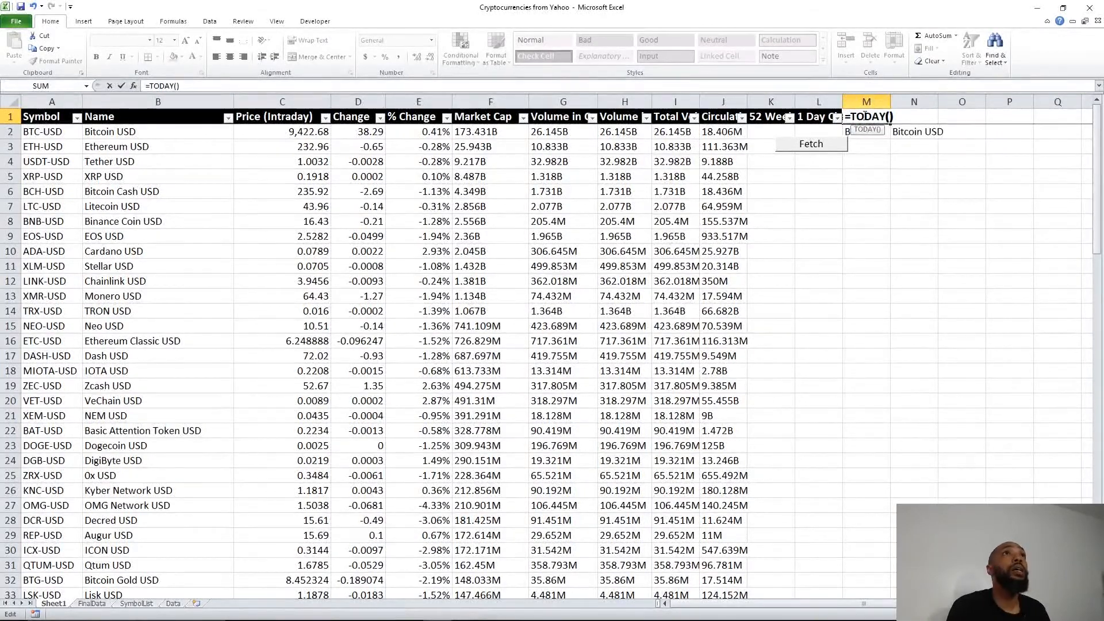
{"action": "key", "text": "Return"}
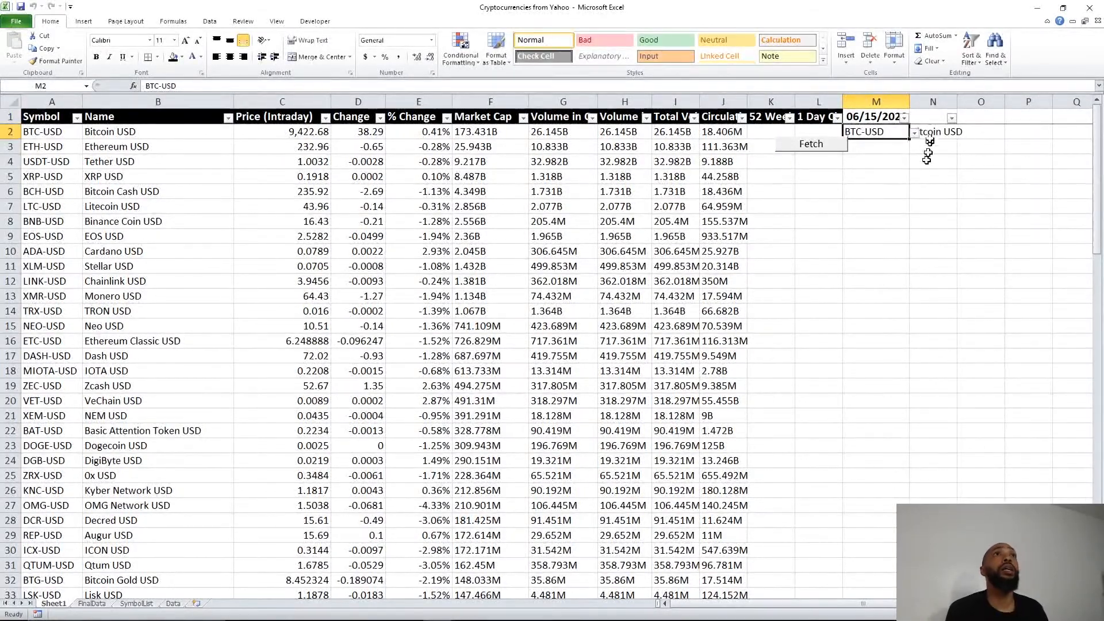
{"action": "left_click", "coordinate": [915, 102]}
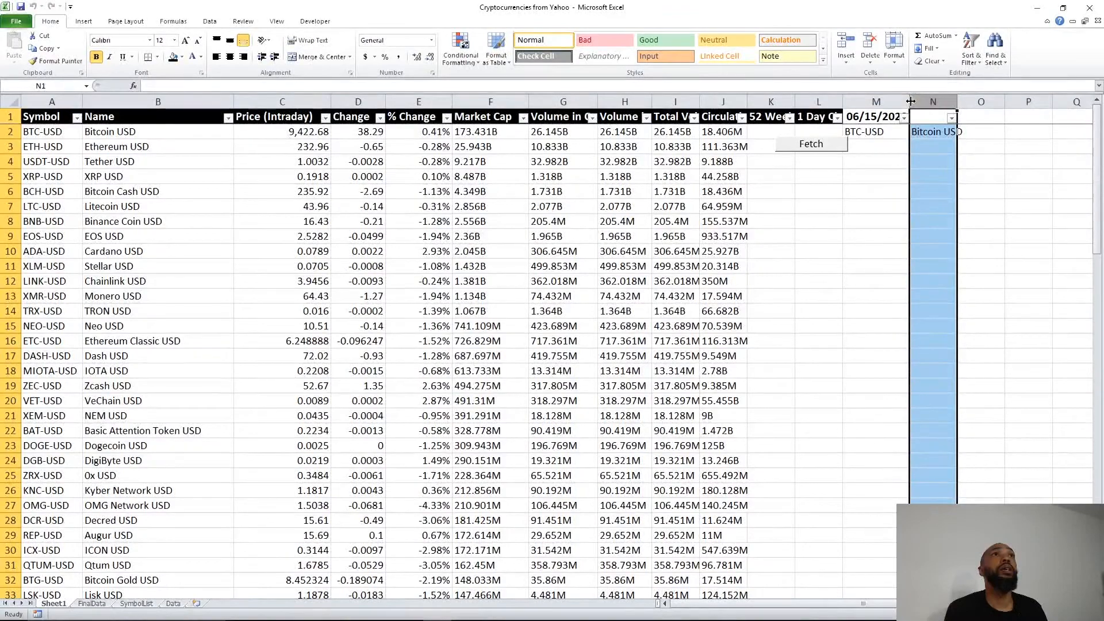
{"action": "left_click_drag", "start_coordinate": [911, 102], "coordinate": [925, 102]}
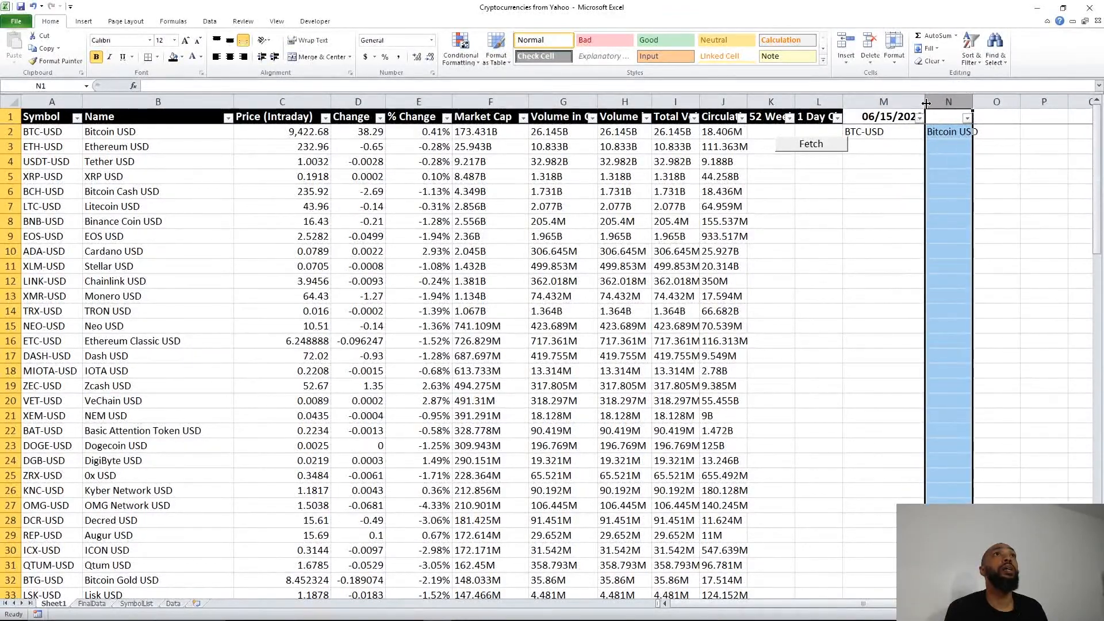
Step: Format M1 with the 14-Mar-2001 date type so it reads 15-Jun-2020
{"action": "left_click", "coordinate": [906, 115]}
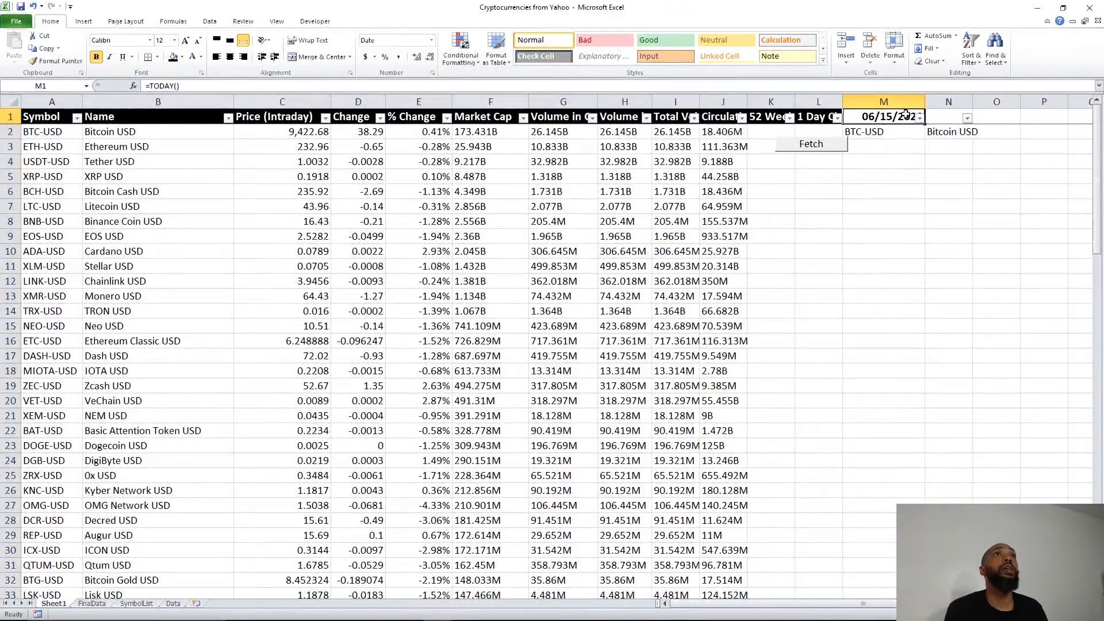
{"action": "right_click", "coordinate": [895, 117]}
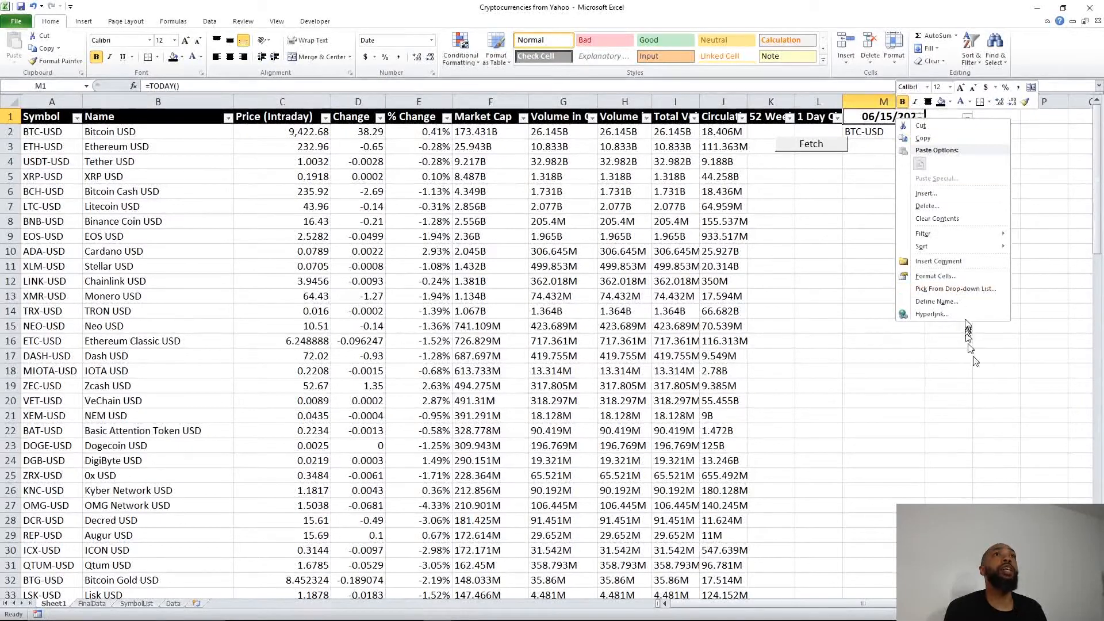
{"action": "left_click", "coordinate": [936, 276]}
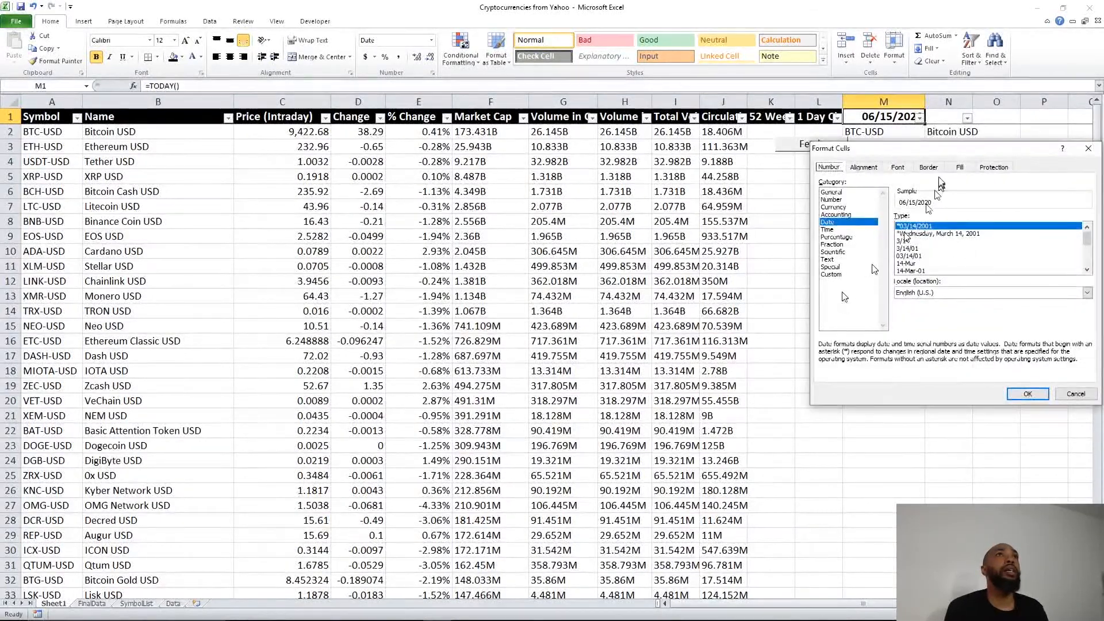
{"action": "left_click", "coordinate": [835, 244]}
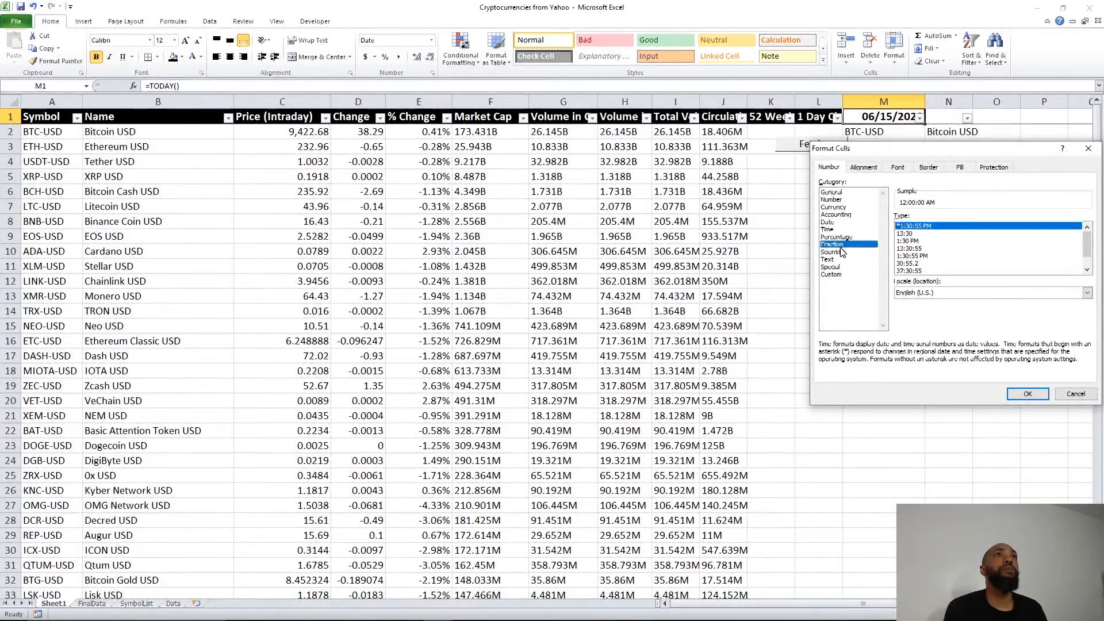
{"action": "left_click", "coordinate": [836, 260]}
{"action": "left_click", "coordinate": [842, 237]}
{"action": "left_click", "coordinate": [840, 222]}
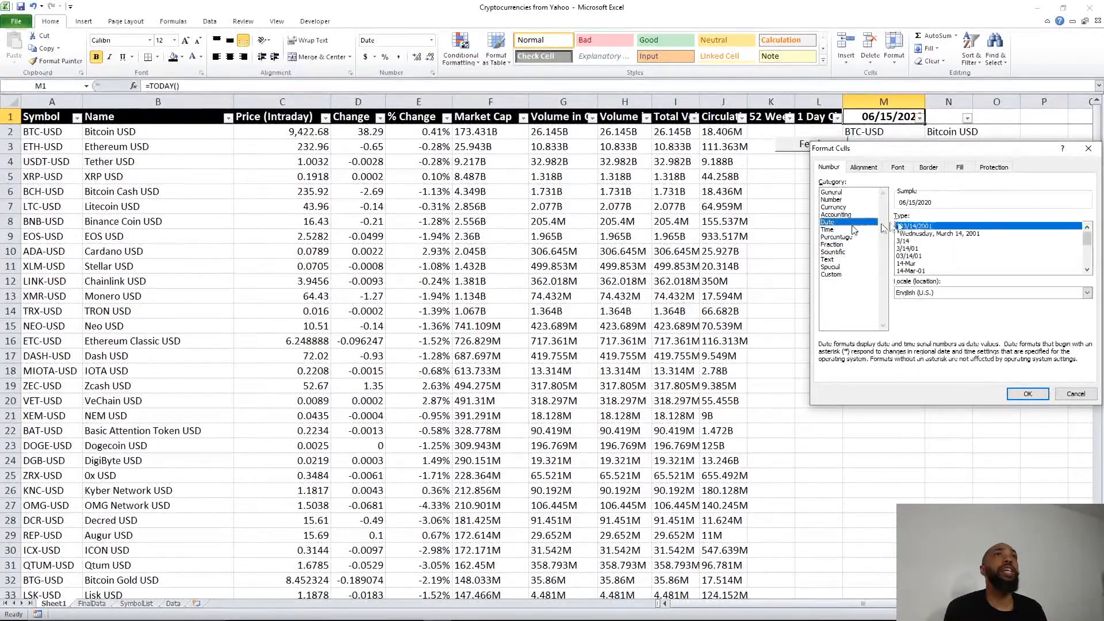
{"action": "left_click_drag", "start_coordinate": [1087, 239], "coordinate": [1087, 261]}
{"action": "left_click", "coordinate": [914, 270]}
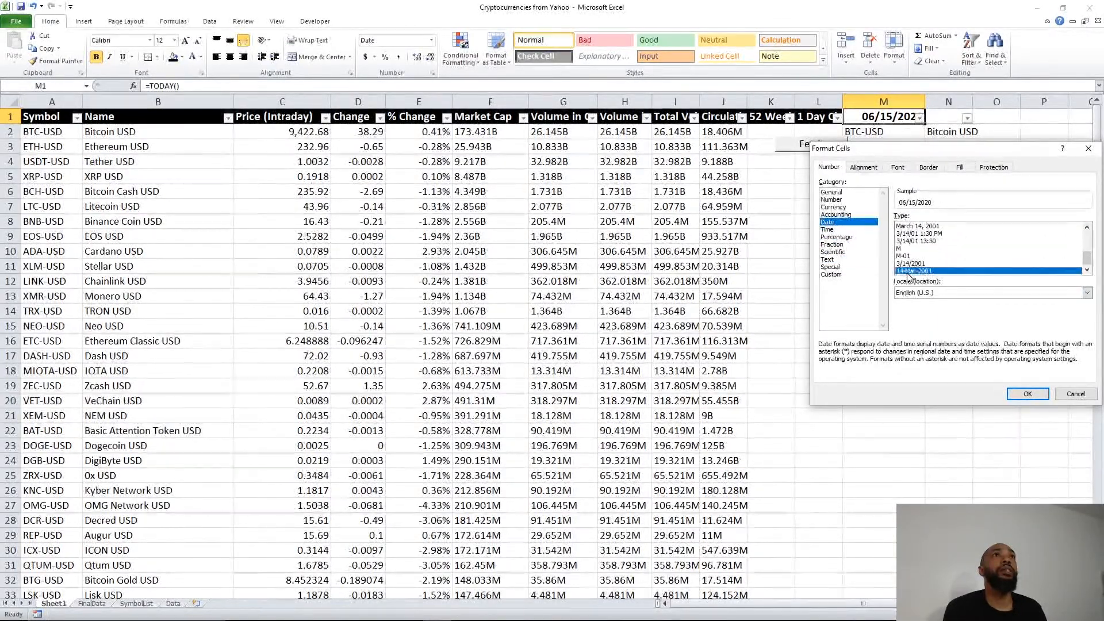
{"action": "left_click", "coordinate": [1028, 393]}
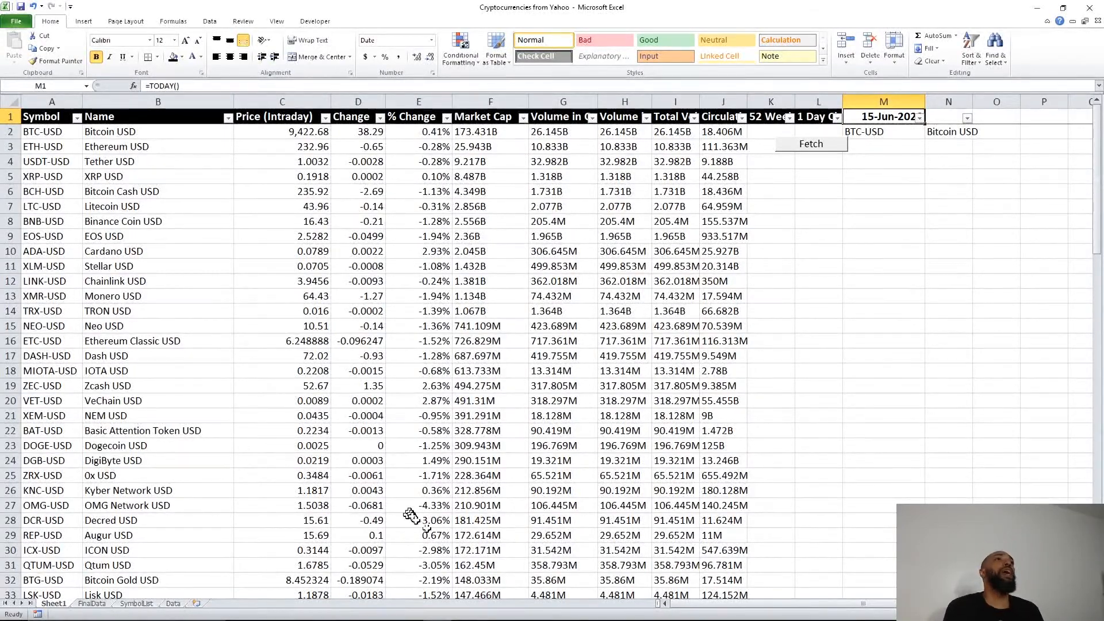
{"action": "mouse_move", "coordinate": [352, 619]}
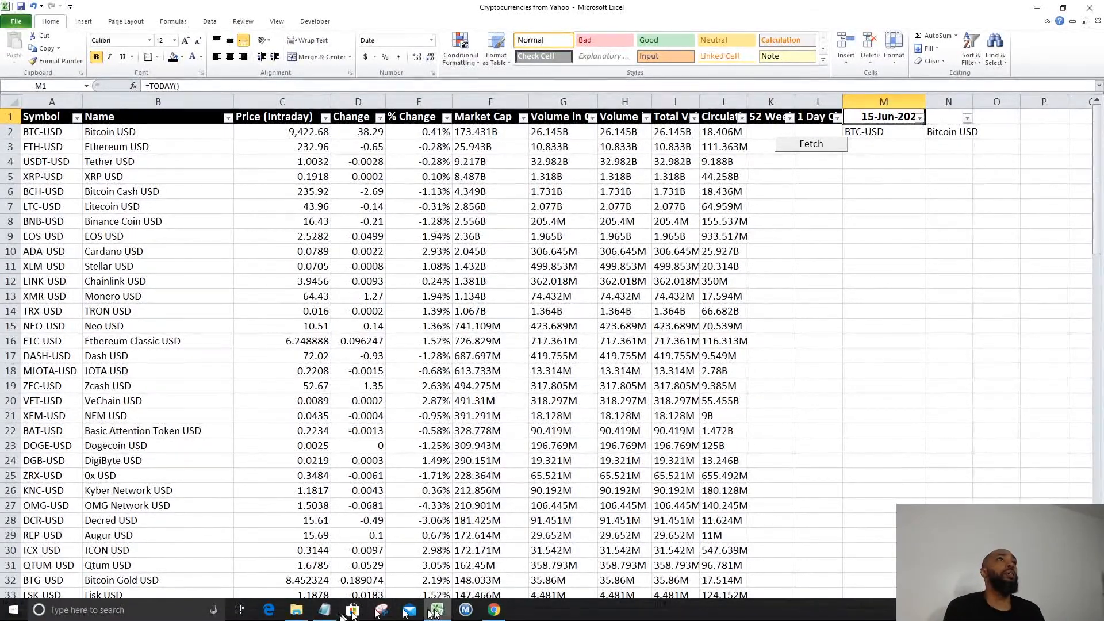
Step: Select the price data A2:J101 and apply All Borders
{"action": "left_click", "coordinate": [330, 618]}
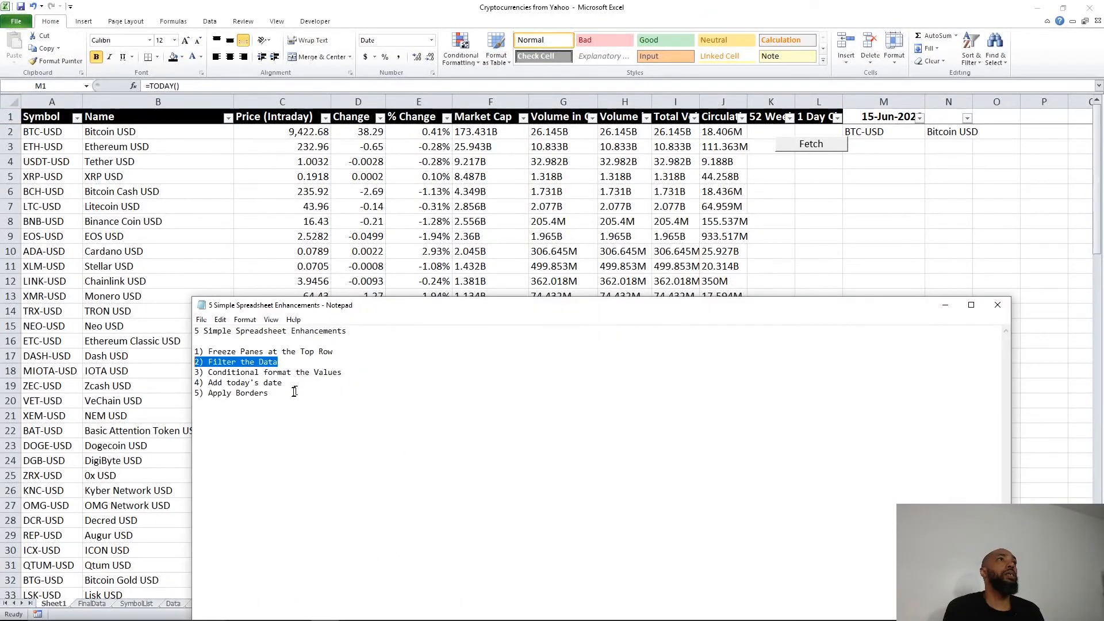
{"action": "left_click", "coordinate": [40, 132]}
{"action": "key", "text": "F2"}
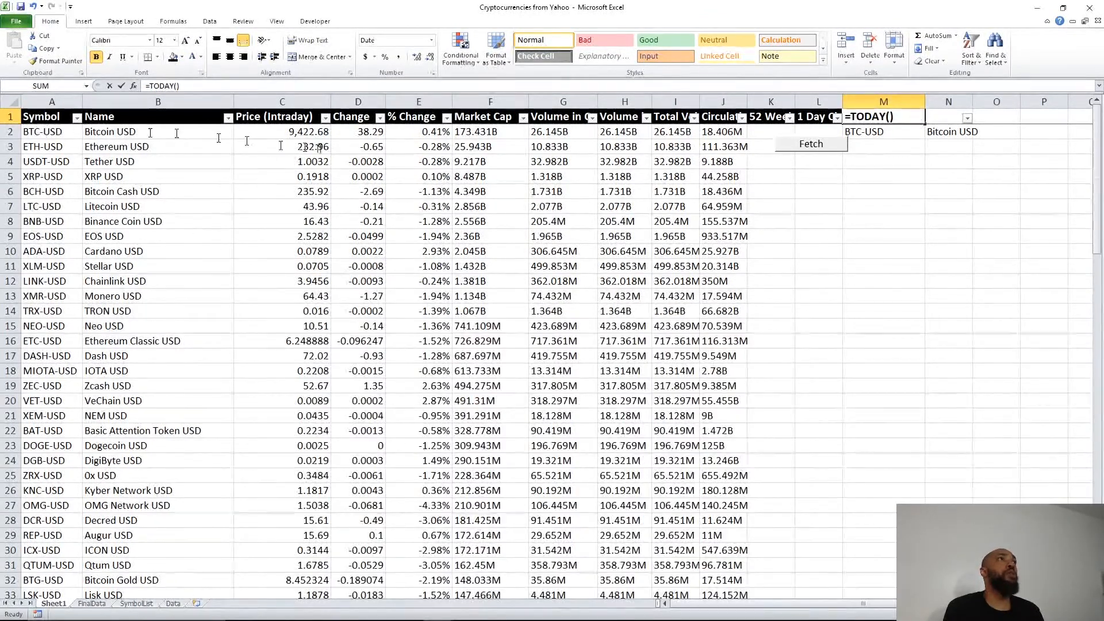
{"action": "left_click", "coordinate": [739, 132]}
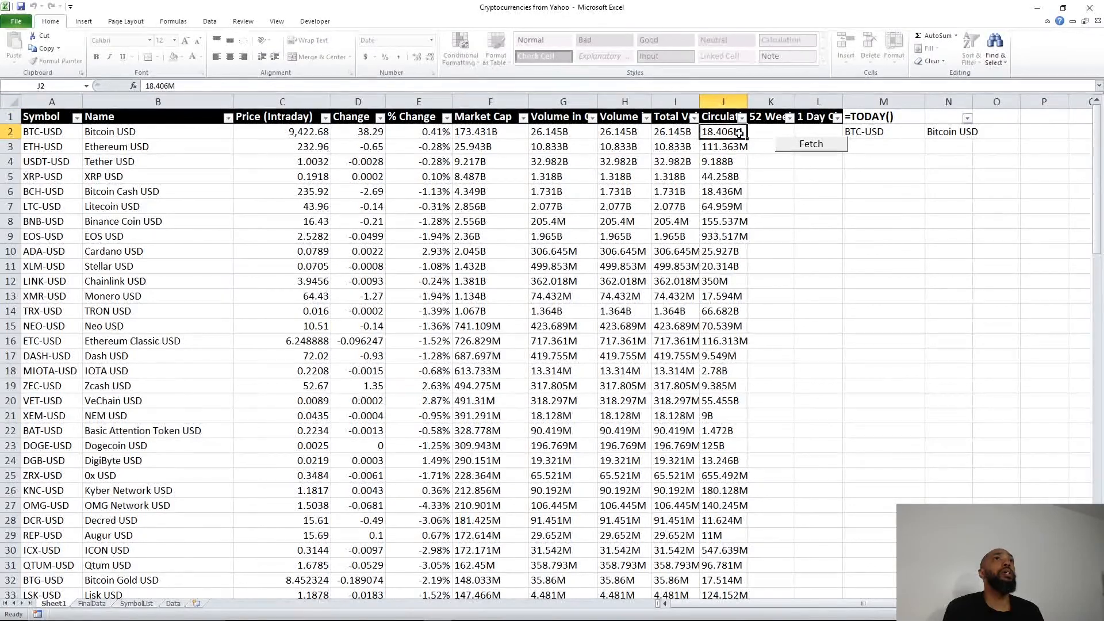
{"action": "left_click_drag", "start_coordinate": [739, 132], "coordinate": [35, 569]}
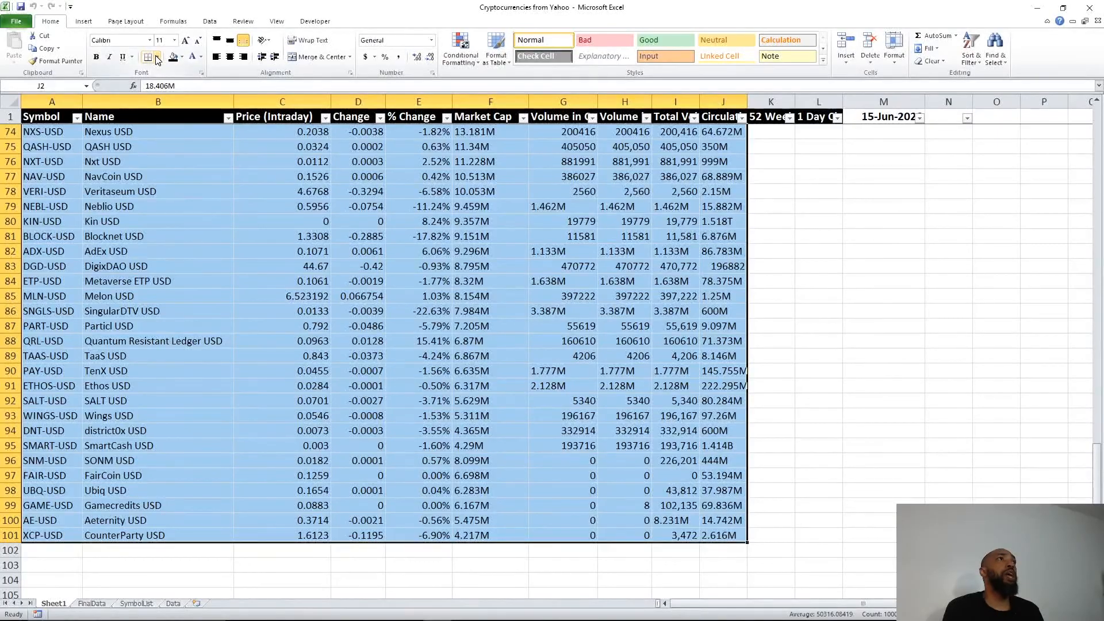
{"action": "left_click", "coordinate": [157, 58]}
{"action": "left_click", "coordinate": [173, 148]}
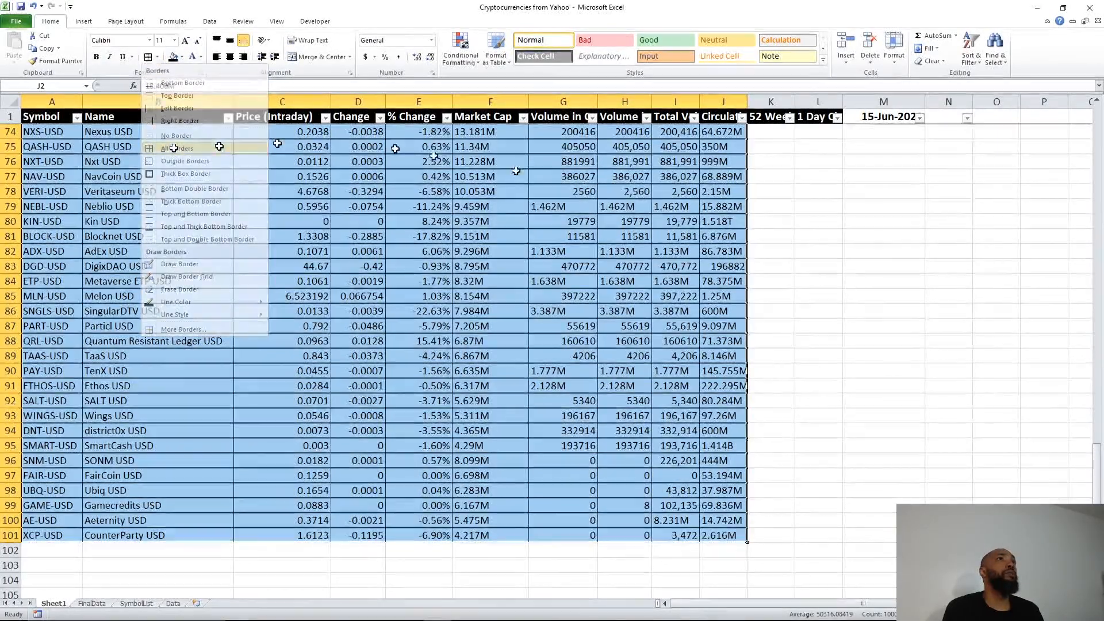
Step: Reselect the price data range to prepare a conditional formatting rule
{"action": "scroll", "coordinate": [862, 367], "scroll_direction": "up", "scroll_amount": 20}
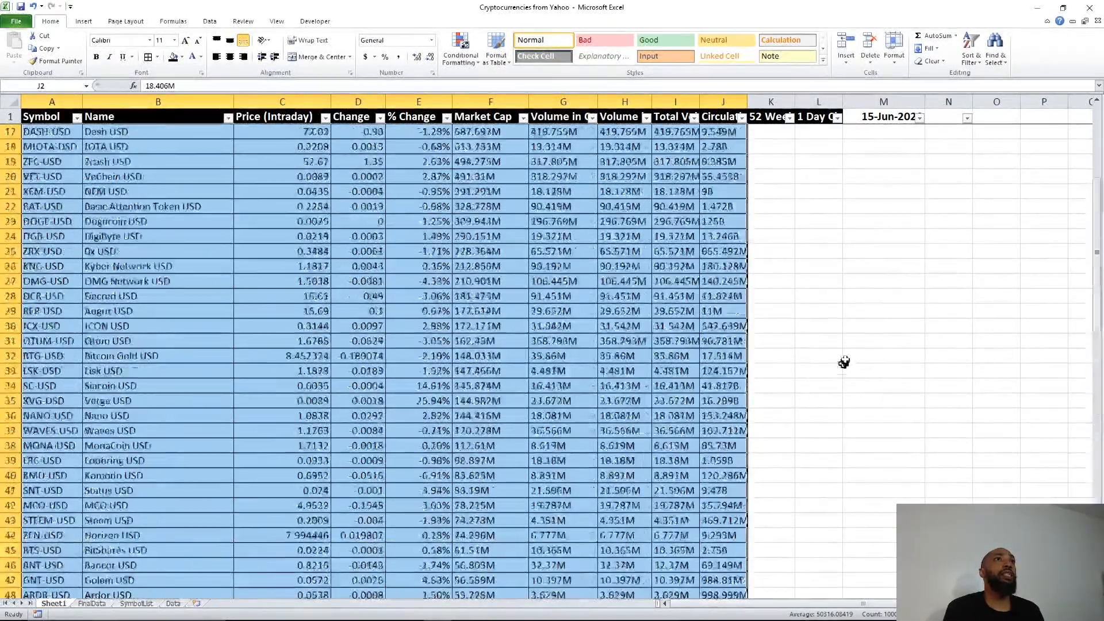
{"action": "left_click", "coordinate": [818, 355]}
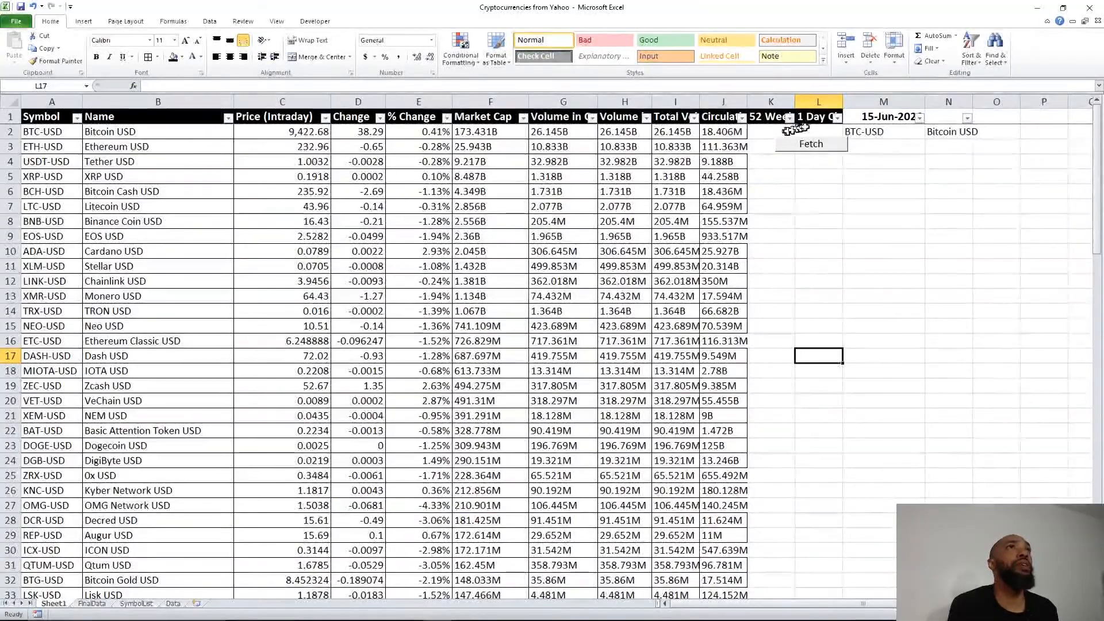
{"action": "left_click_drag", "start_coordinate": [739, 133], "coordinate": [5, 537]}
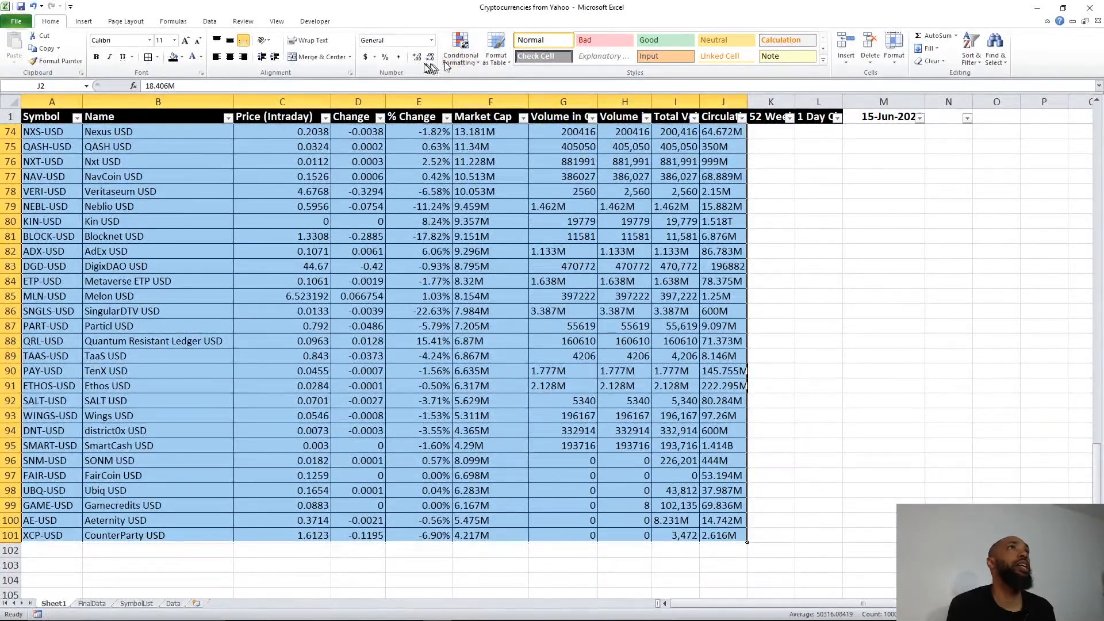
{"action": "left_click", "coordinate": [463, 61]}
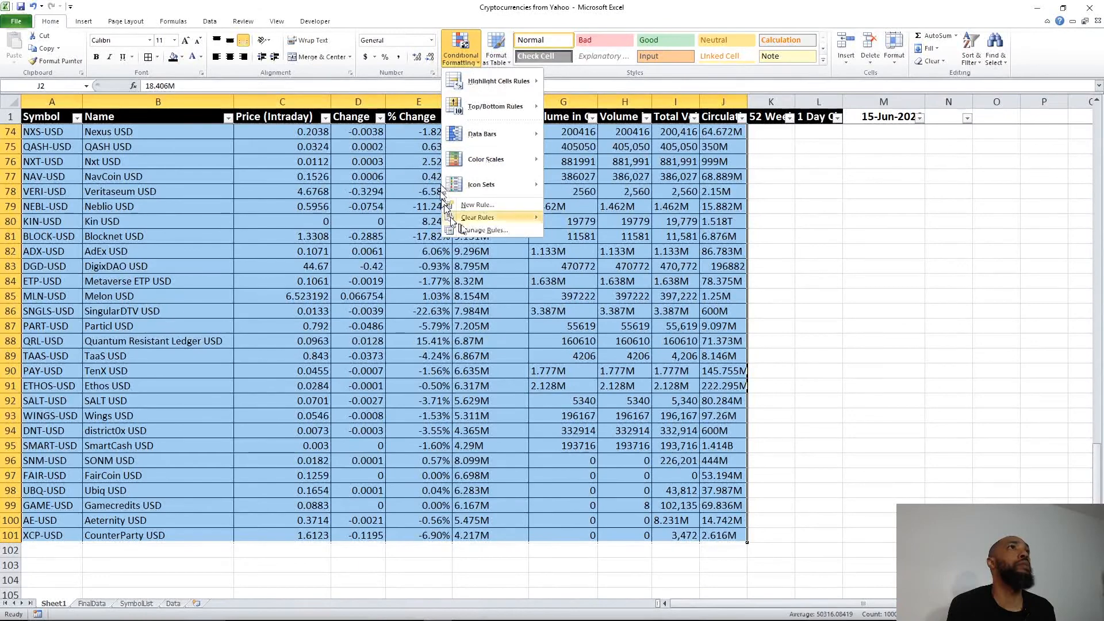
Step: Create a new 2-Color Scale rule: light pink for lowest, white for highest value
{"action": "left_click", "coordinate": [491, 230]}
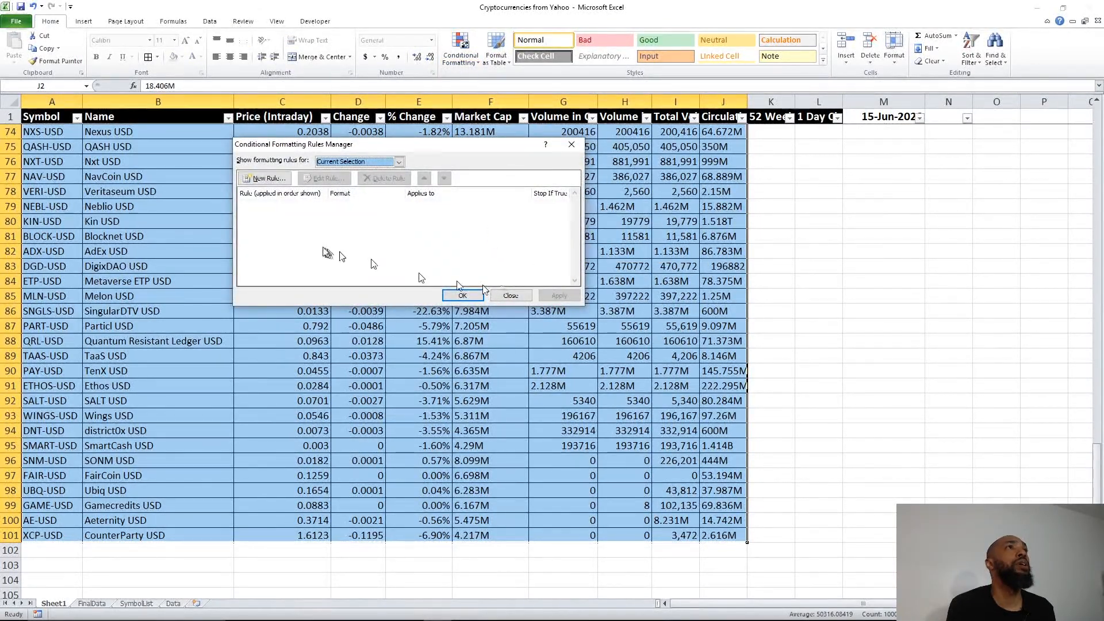
{"action": "left_click", "coordinate": [269, 178]}
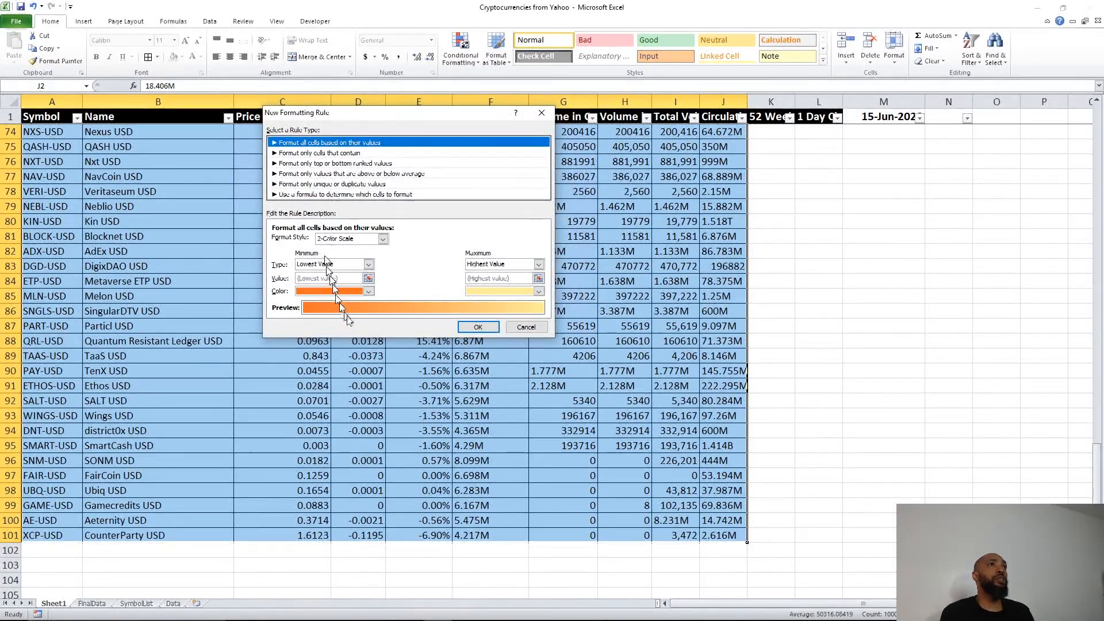
{"action": "left_click", "coordinate": [369, 291]}
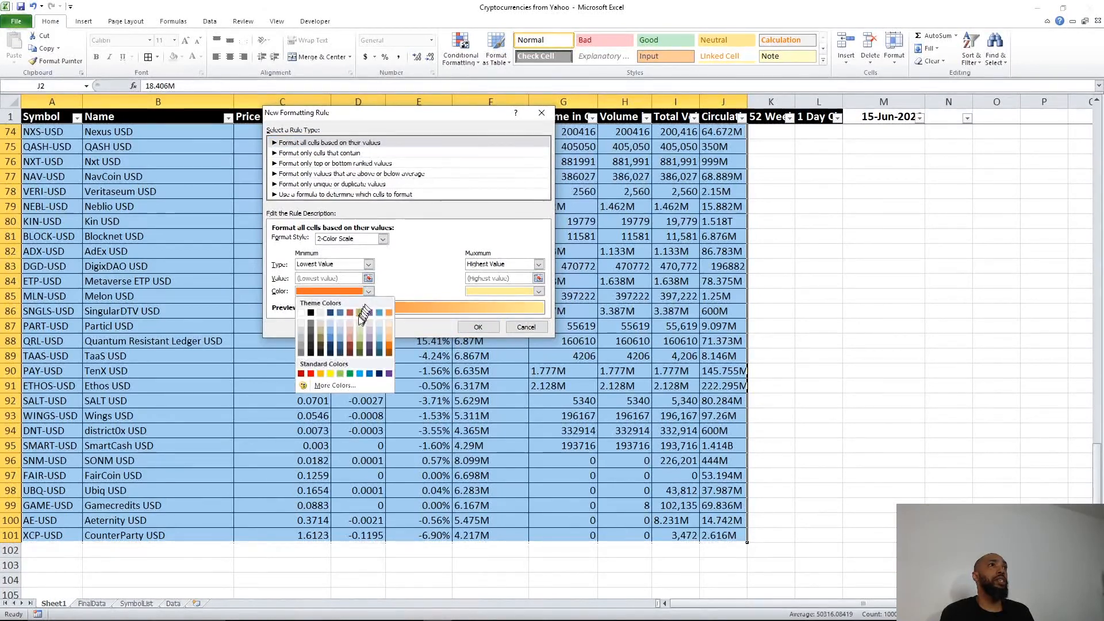
{"action": "left_click", "coordinate": [350, 331]}
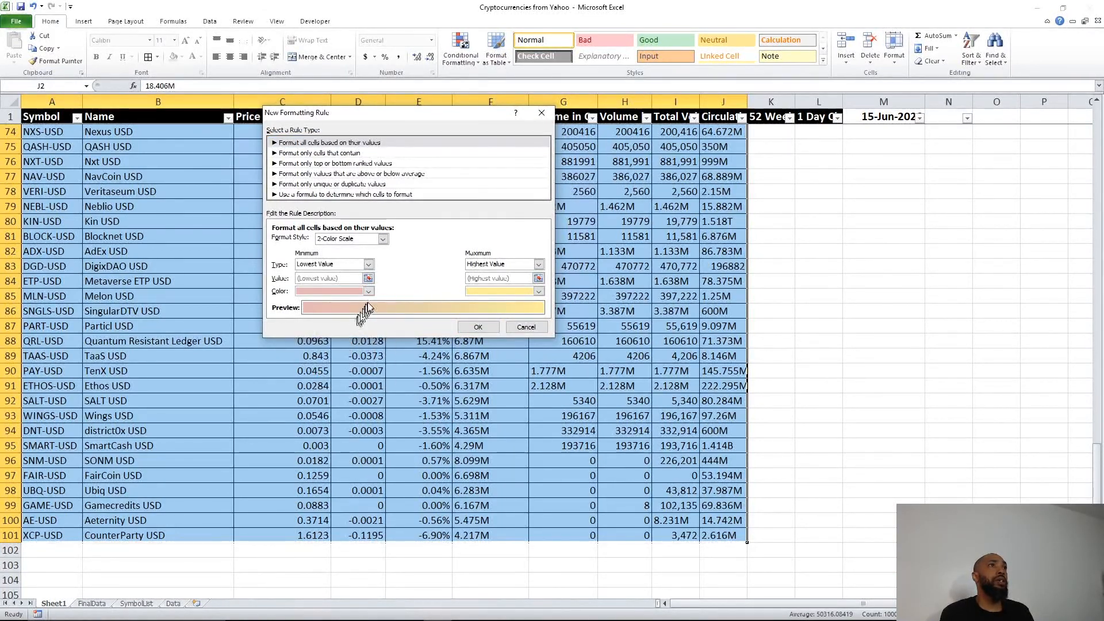
{"action": "left_click", "coordinate": [538, 264]}
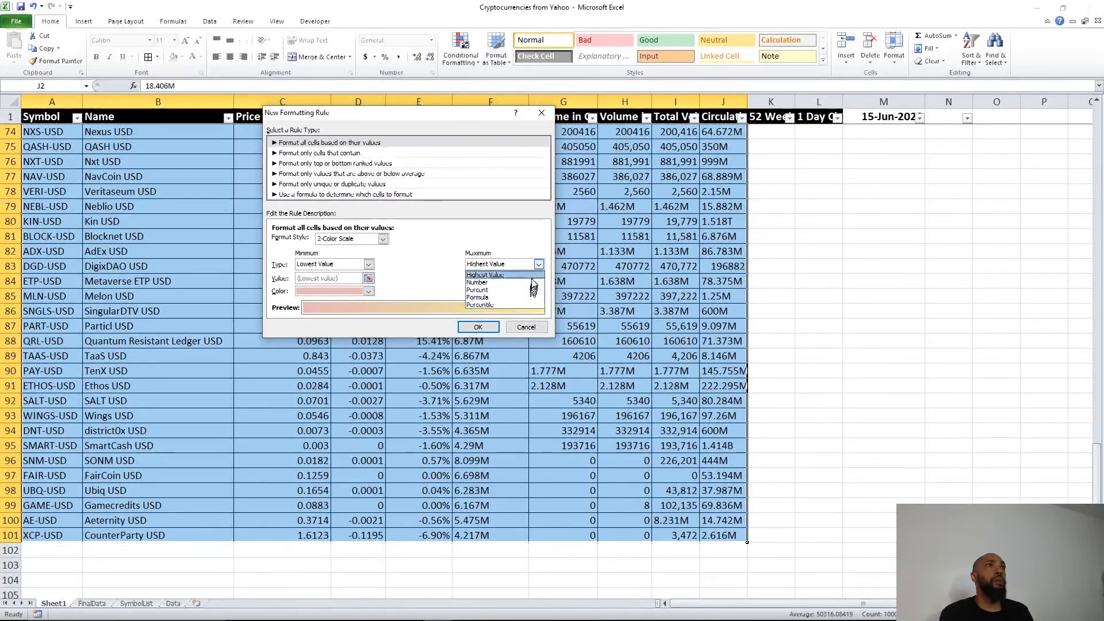
{"action": "left_click", "coordinate": [538, 263]}
{"action": "left_click", "coordinate": [537, 291]}
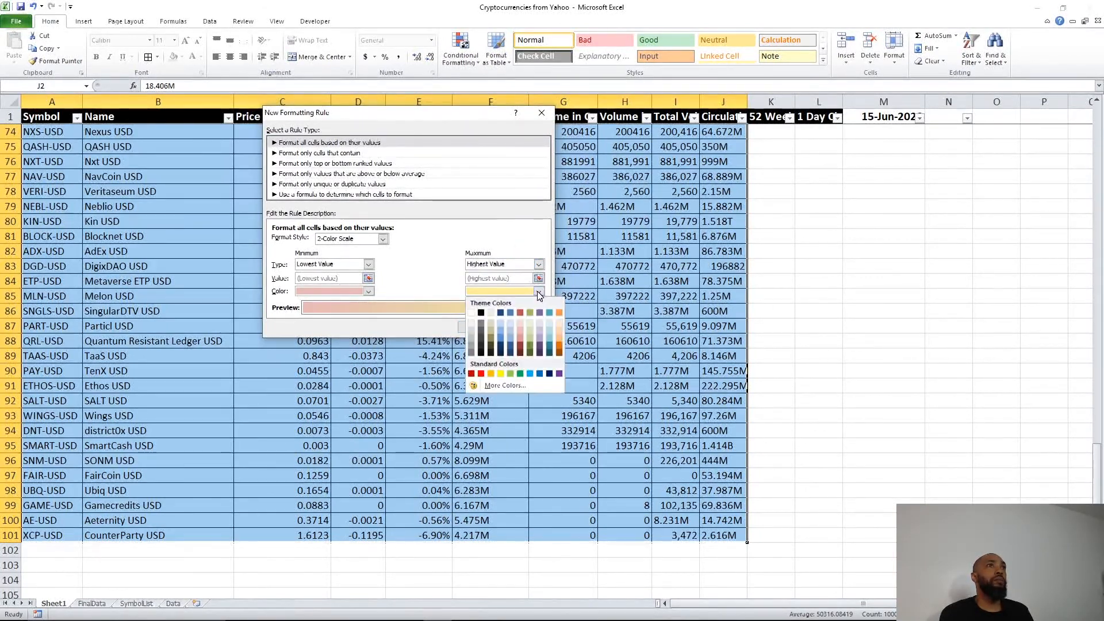
{"action": "left_click", "coordinate": [472, 314]}
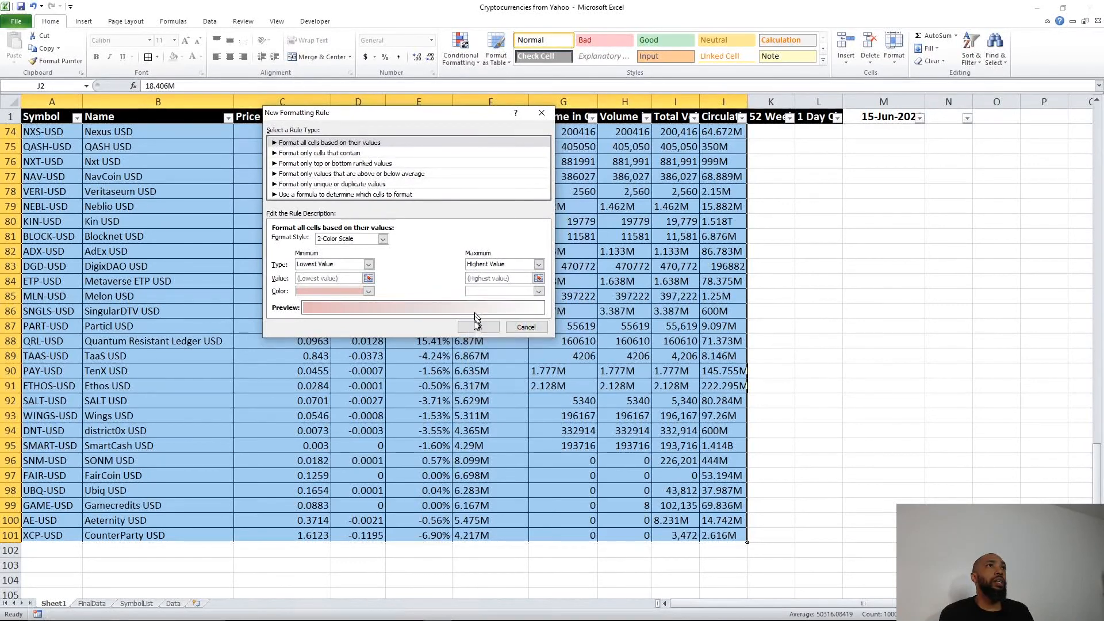
Step: Compare the rule types, then choose 'Use a formula to determine which cells to format'
{"action": "left_click", "coordinate": [337, 154]}
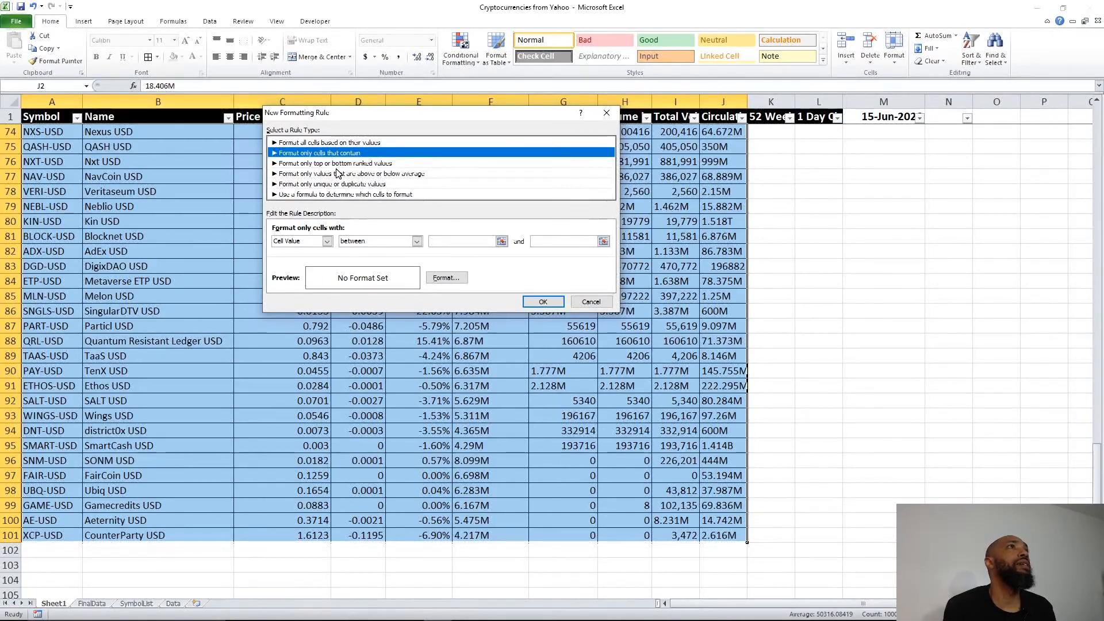
{"action": "left_click", "coordinate": [338, 172]}
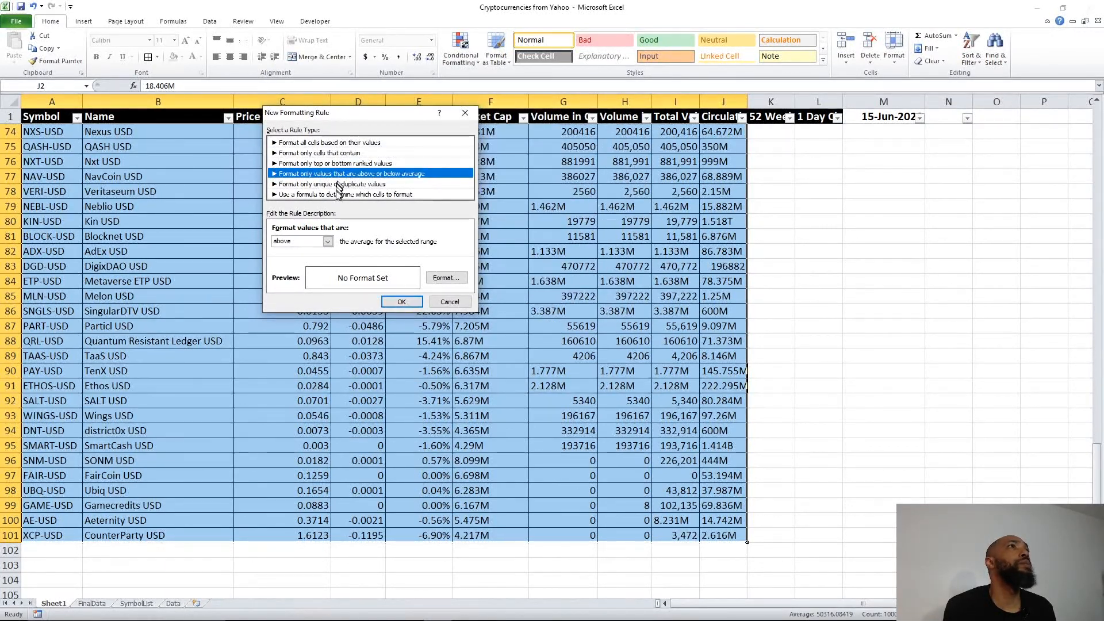
{"action": "left_click", "coordinate": [310, 154]}
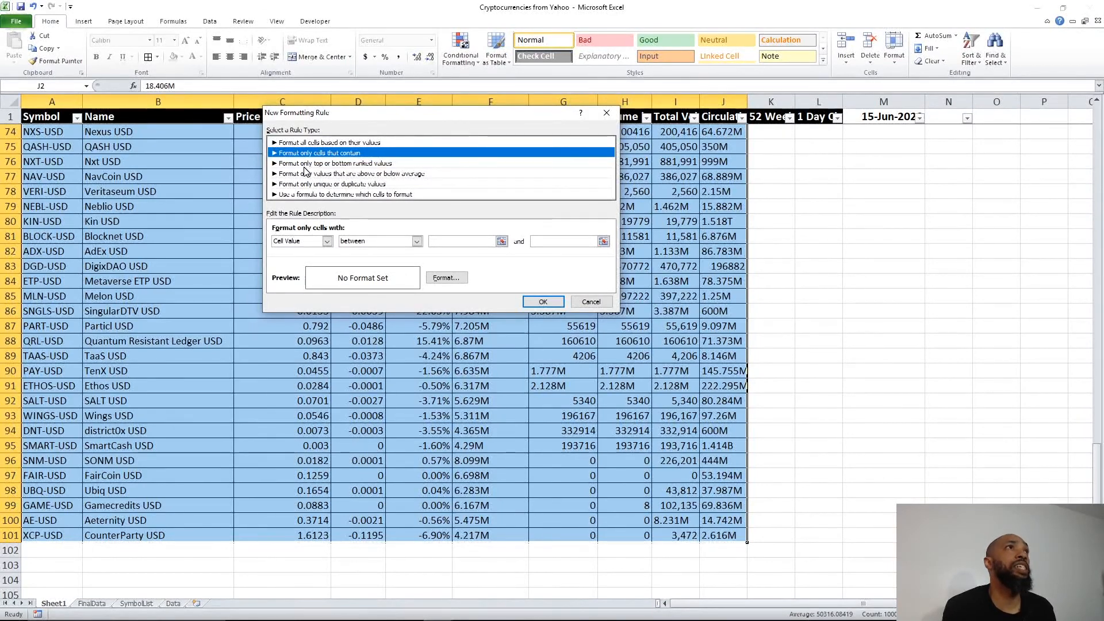
{"action": "left_click", "coordinate": [304, 166]}
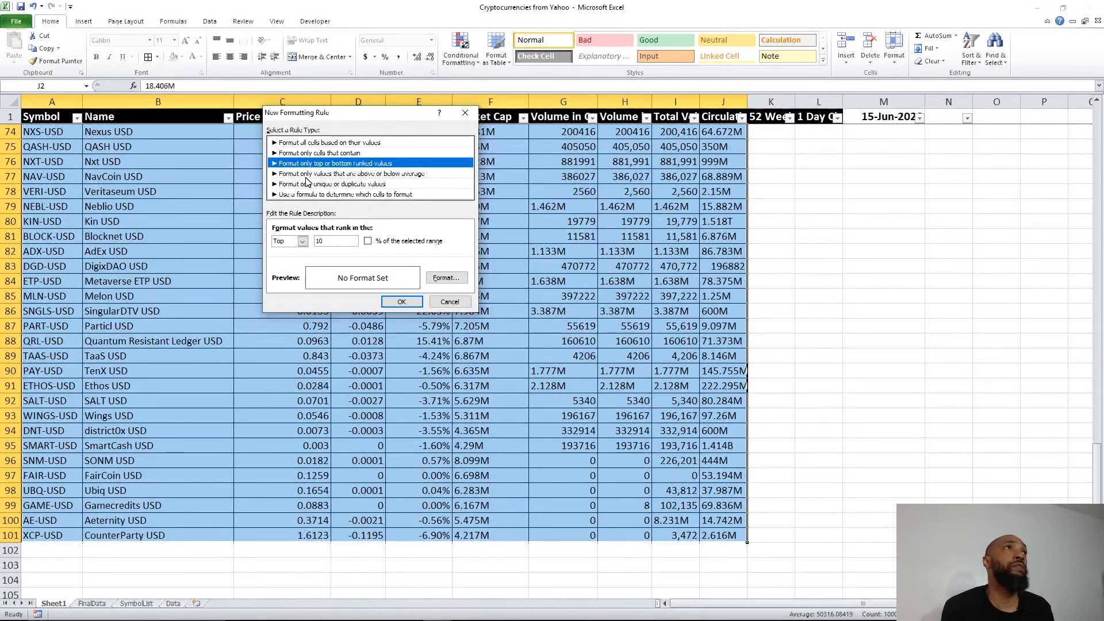
{"action": "left_click", "coordinate": [307, 177]}
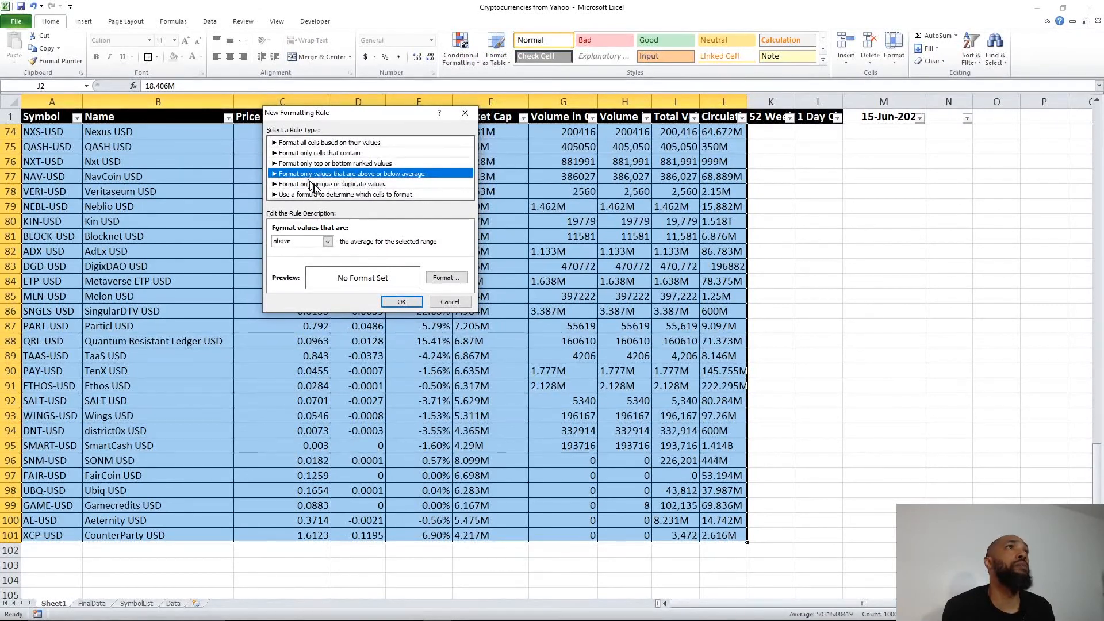
{"action": "left_click", "coordinate": [315, 185]}
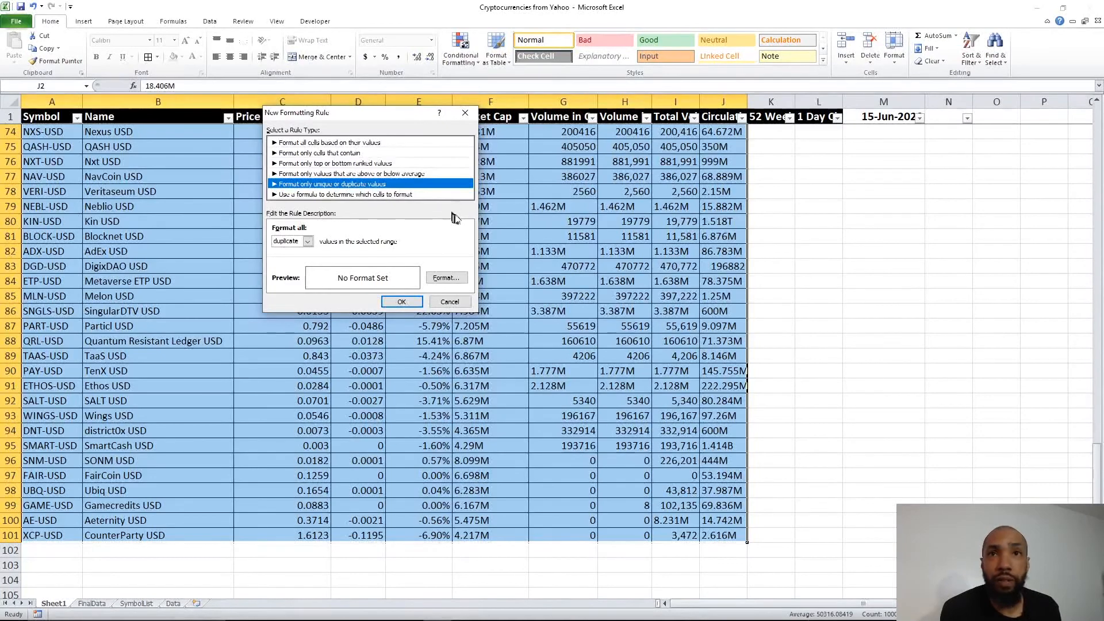
{"action": "left_click", "coordinate": [290, 195]}
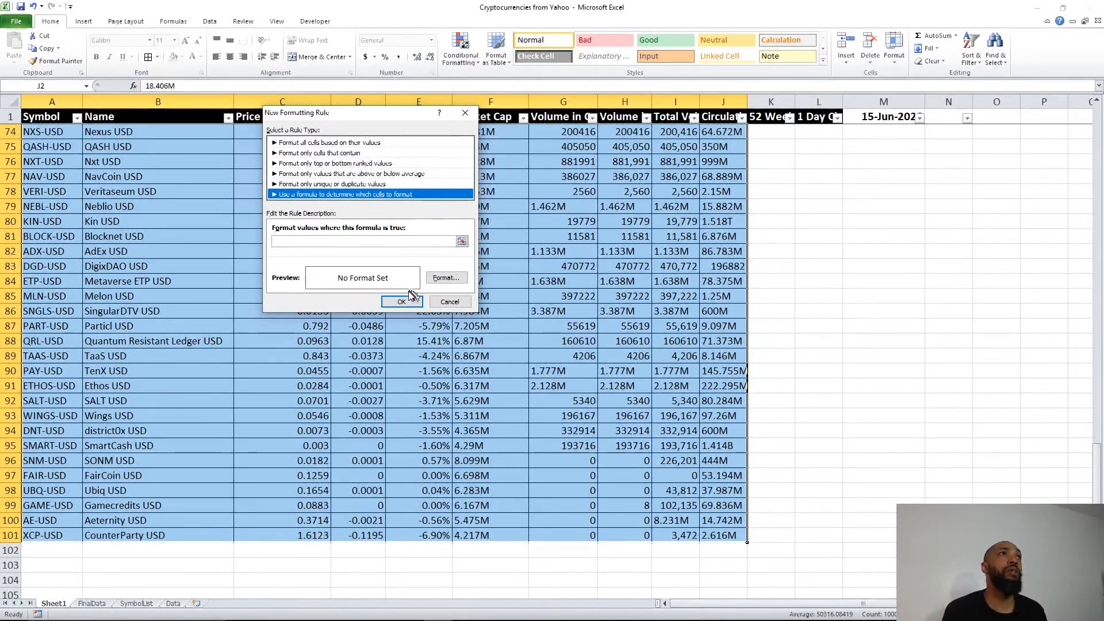
Step: Give the rule a light pink fill and begin entering its $E2 formula
{"action": "left_click", "coordinate": [446, 278]}
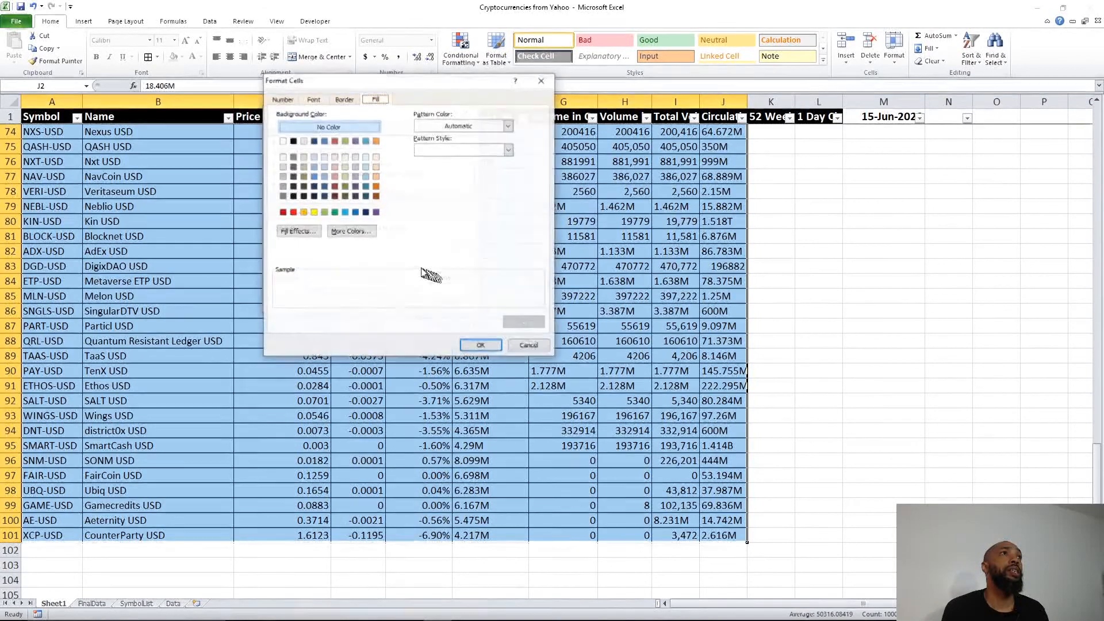
{"action": "left_click", "coordinate": [337, 167]}
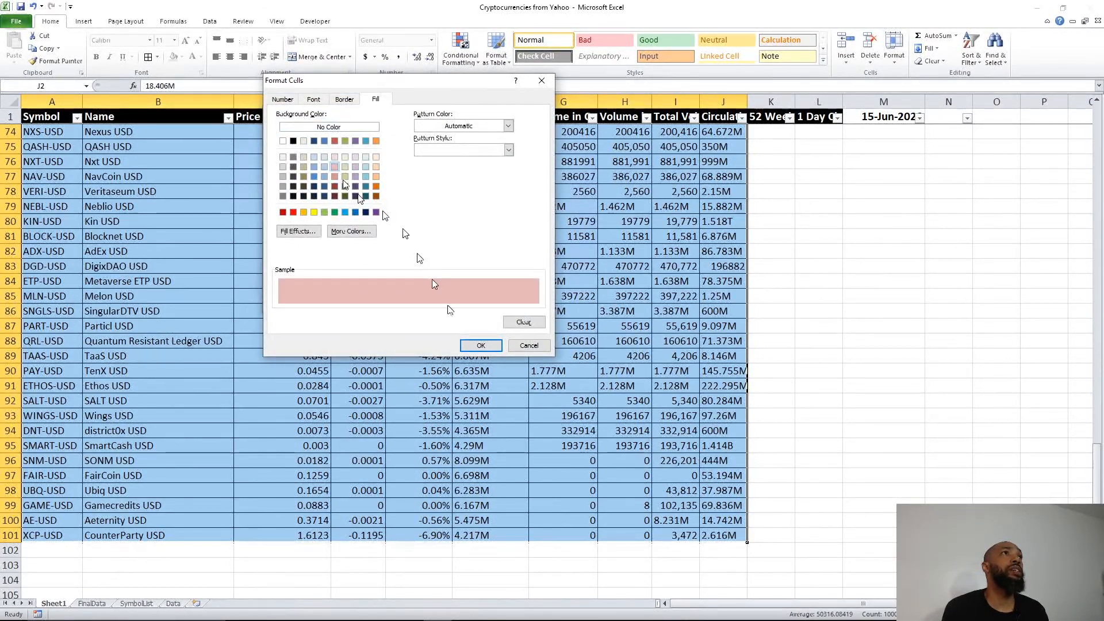
{"action": "left_click", "coordinate": [481, 346]}
{"action": "left_click", "coordinate": [377, 241]}
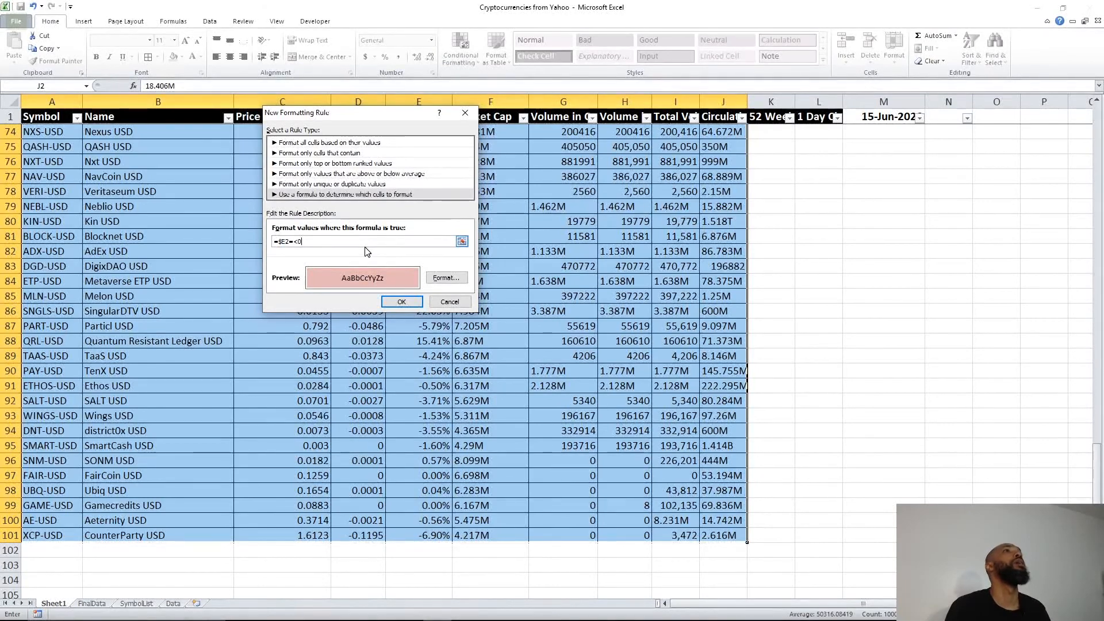
Step: Clear the formula error, correct the condition to =$E2<=0, and save the rule
{"action": "key", "text": "Return"}
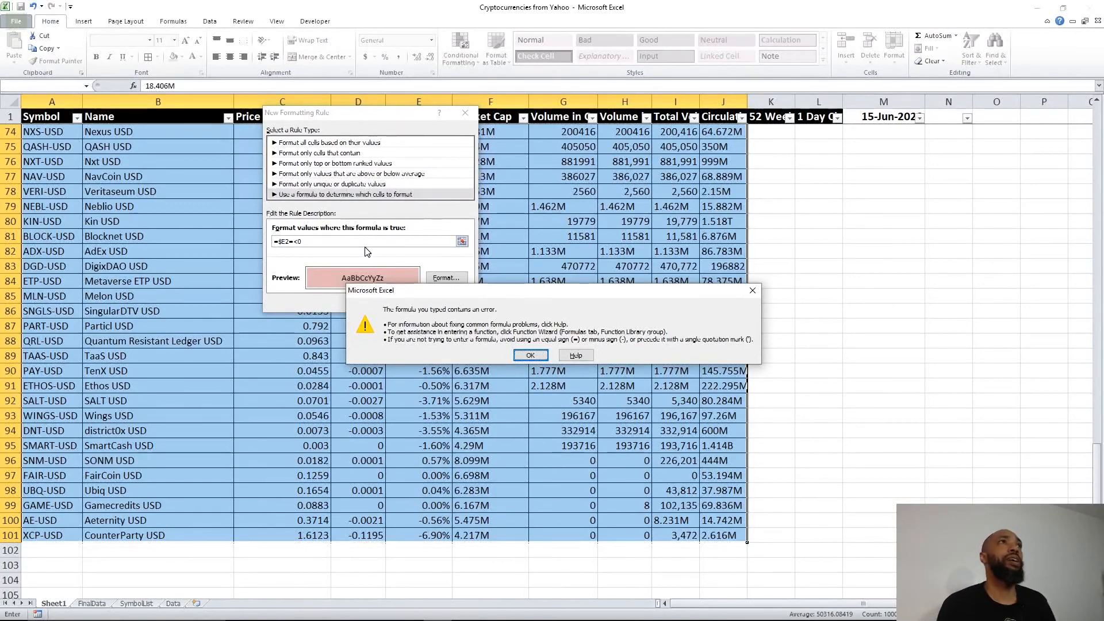
{"action": "key", "text": "Return"}
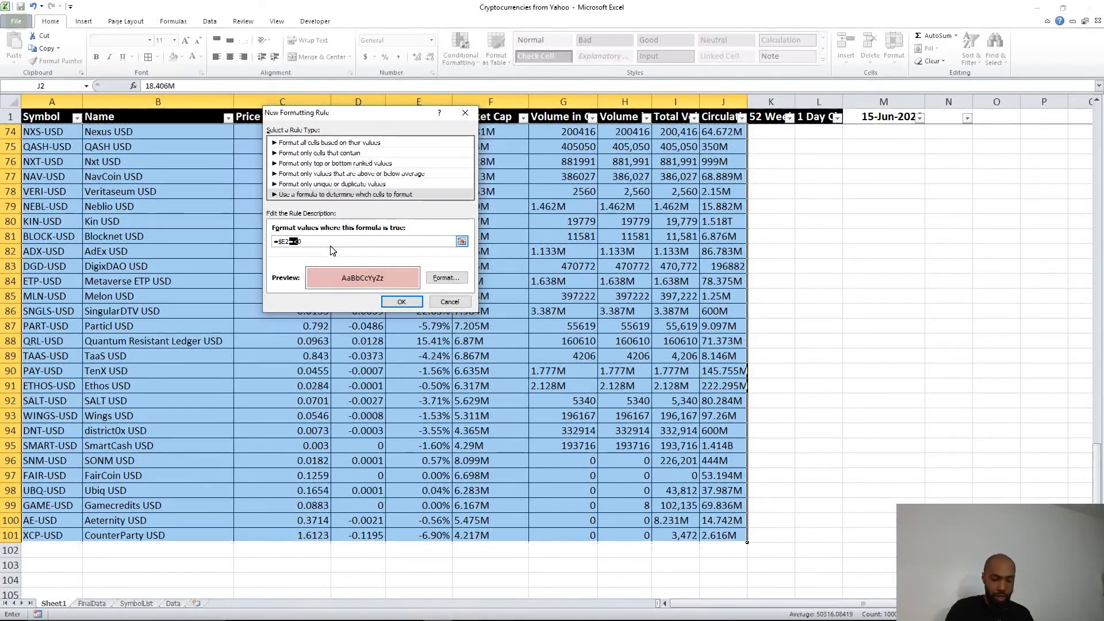
{"action": "type", "text": "="}
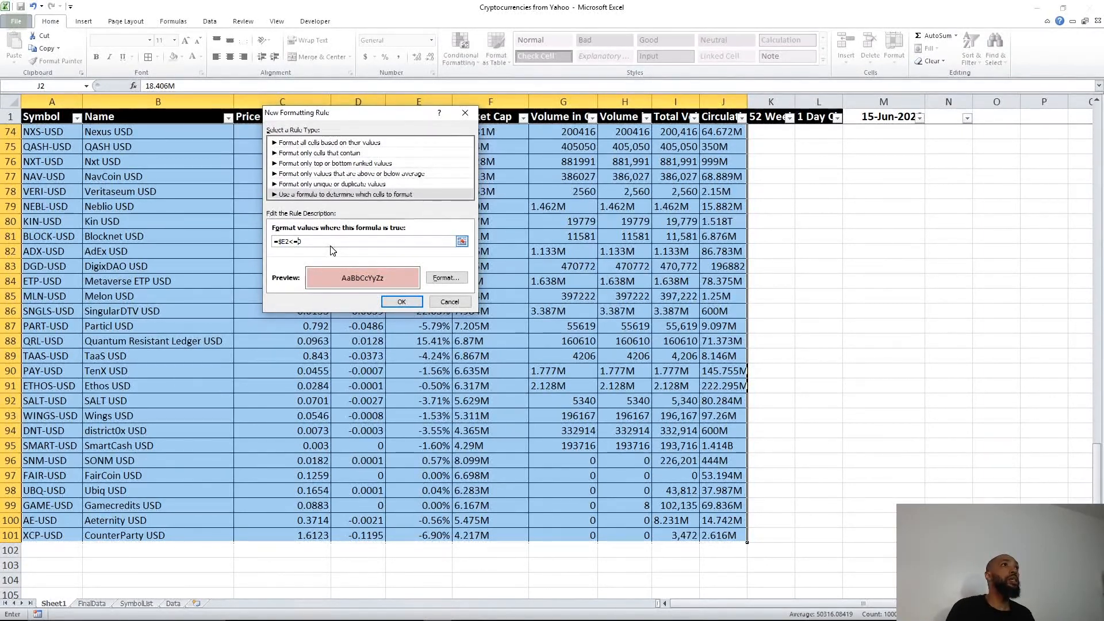
{"action": "key", "text": "Return"}
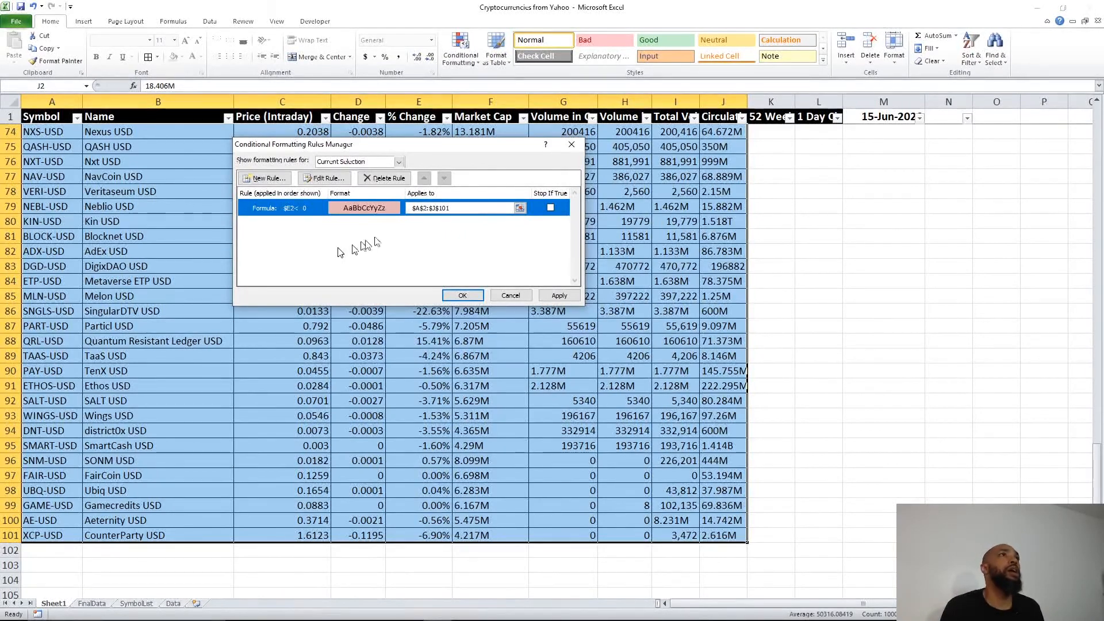
Step: Apply the pink-fill rule to $A$2:$J$101 and close the Rules Manager
{"action": "left_click", "coordinate": [565, 300]}
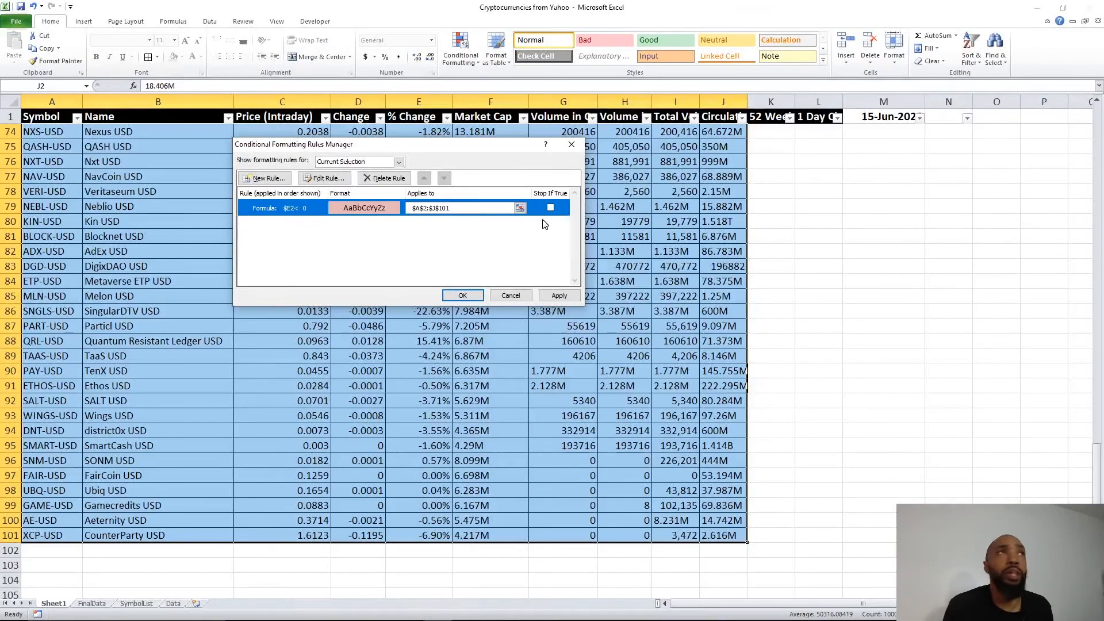
{"action": "left_click", "coordinate": [557, 297]}
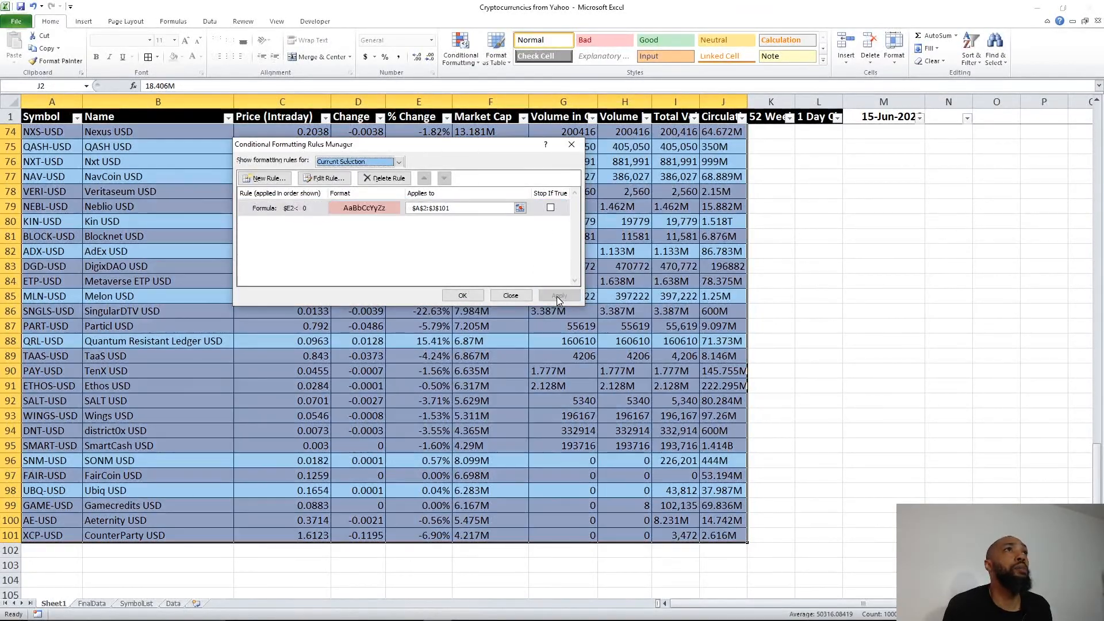
{"action": "left_click", "coordinate": [463, 295]}
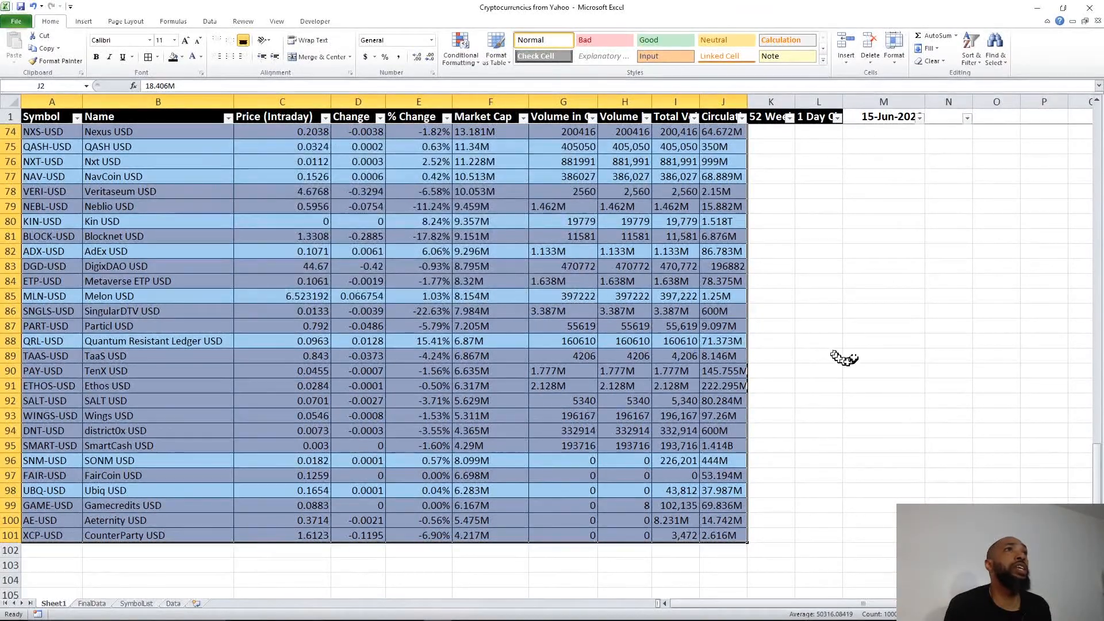
Step: Deselect the range and scroll the sheet to check that negative-change rows are pink
{"action": "scroll", "coordinate": [845, 351], "scroll_direction": "up", "scroll_amount": 10}
{"action": "scroll", "coordinate": [844, 349], "scroll_direction": "up", "scroll_amount": 4}
{"action": "left_click", "coordinate": [816, 267]}
{"action": "scroll", "coordinate": [775, 284], "scroll_direction": "up", "scroll_amount": 10}
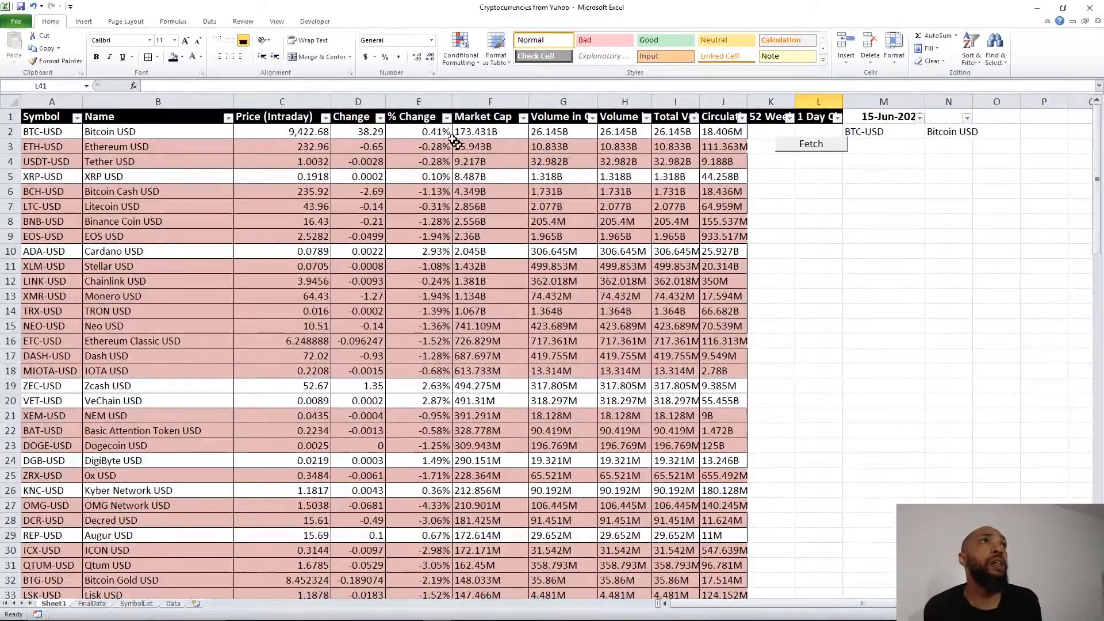
{"action": "scroll", "coordinate": [437, 151], "scroll_direction": "down", "scroll_amount": 15}
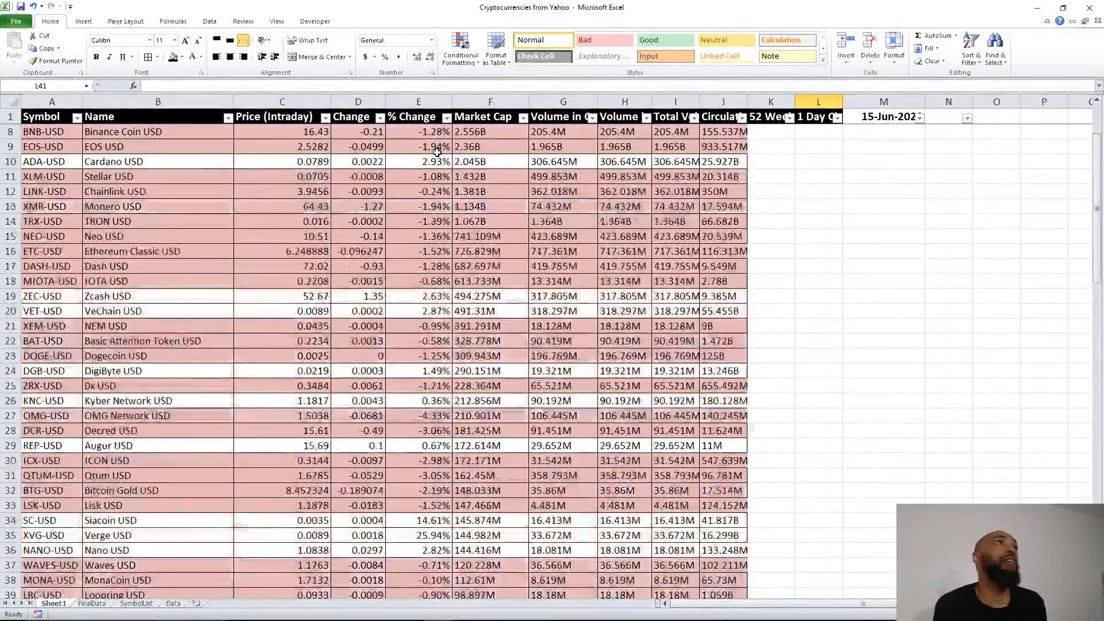
{"action": "scroll", "coordinate": [437, 151], "scroll_direction": "down", "scroll_amount": 14}
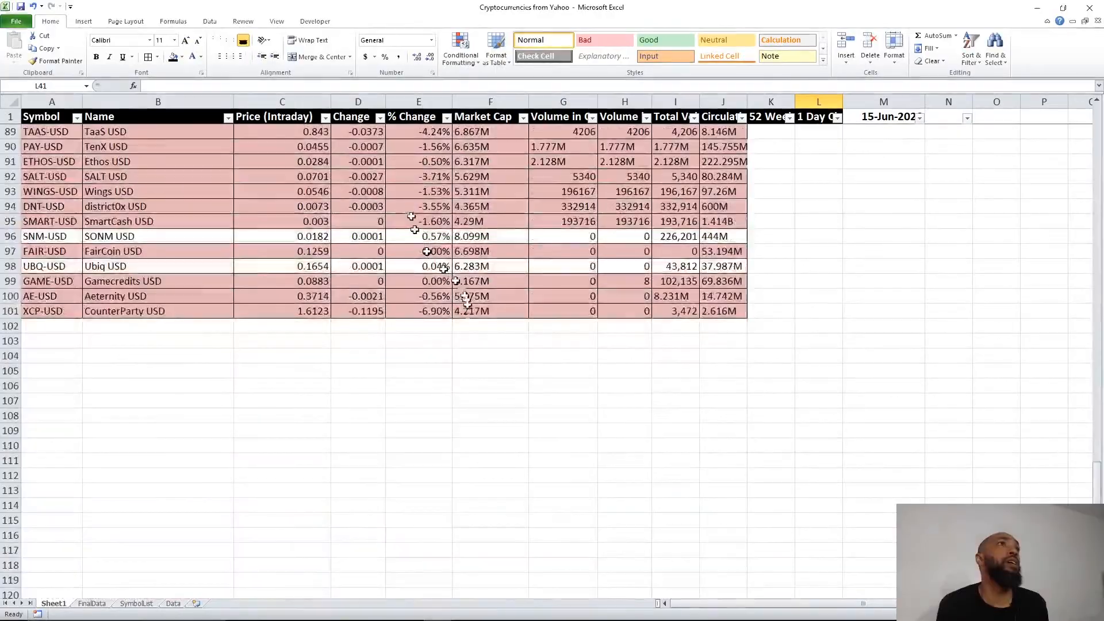
{"action": "scroll", "coordinate": [308, 318], "scroll_direction": "up", "scroll_amount": 20}
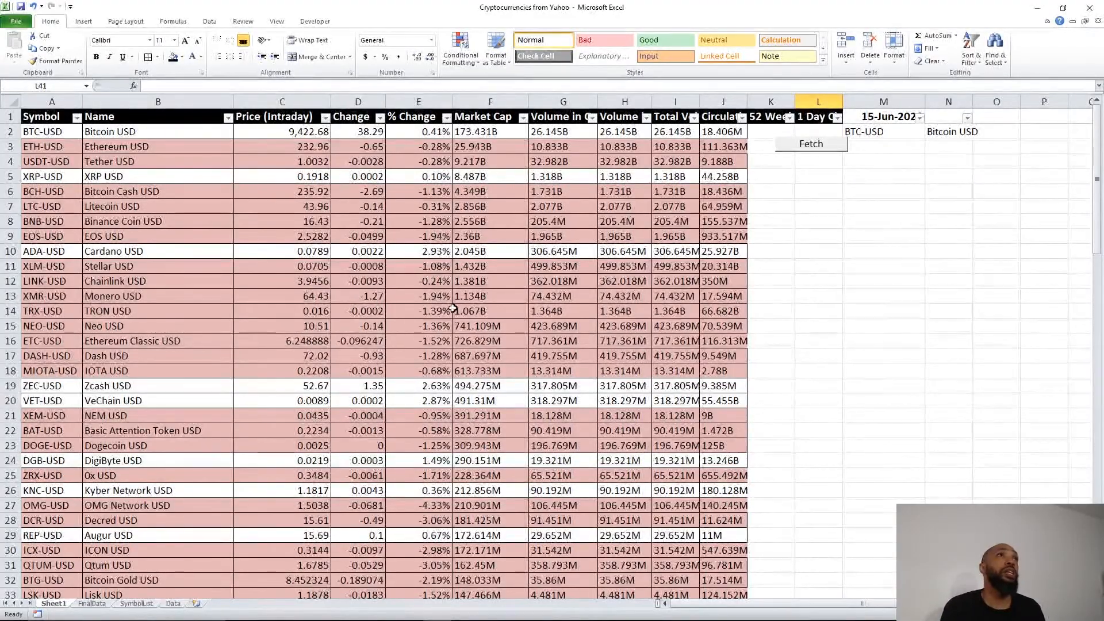
{"action": "mouse_move", "coordinate": [460, 620]}
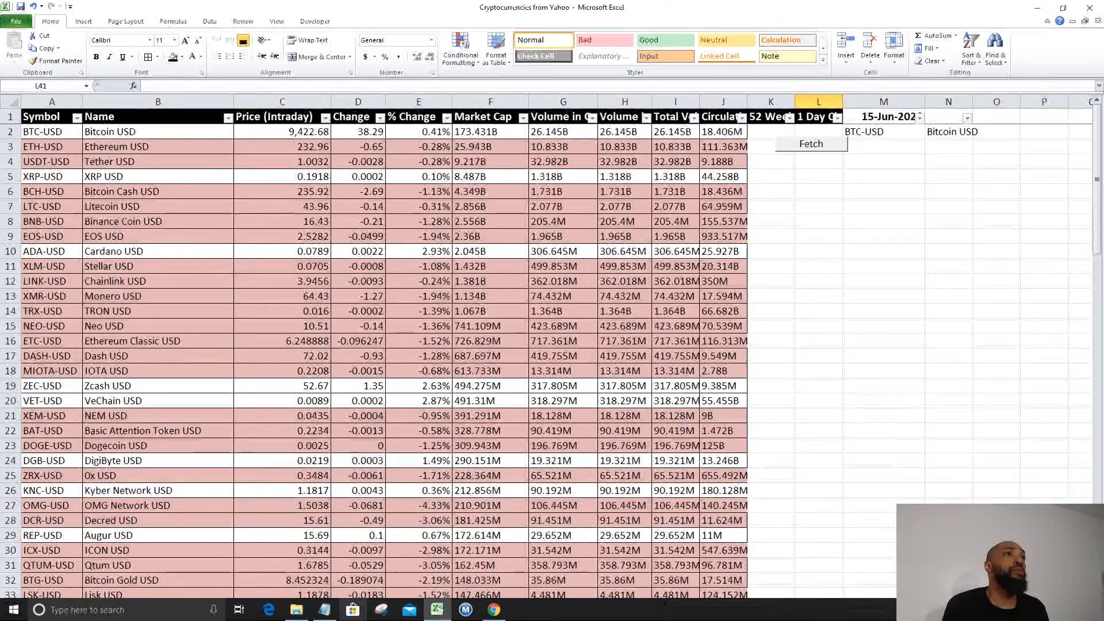
{"action": "left_click", "coordinate": [325, 610]}
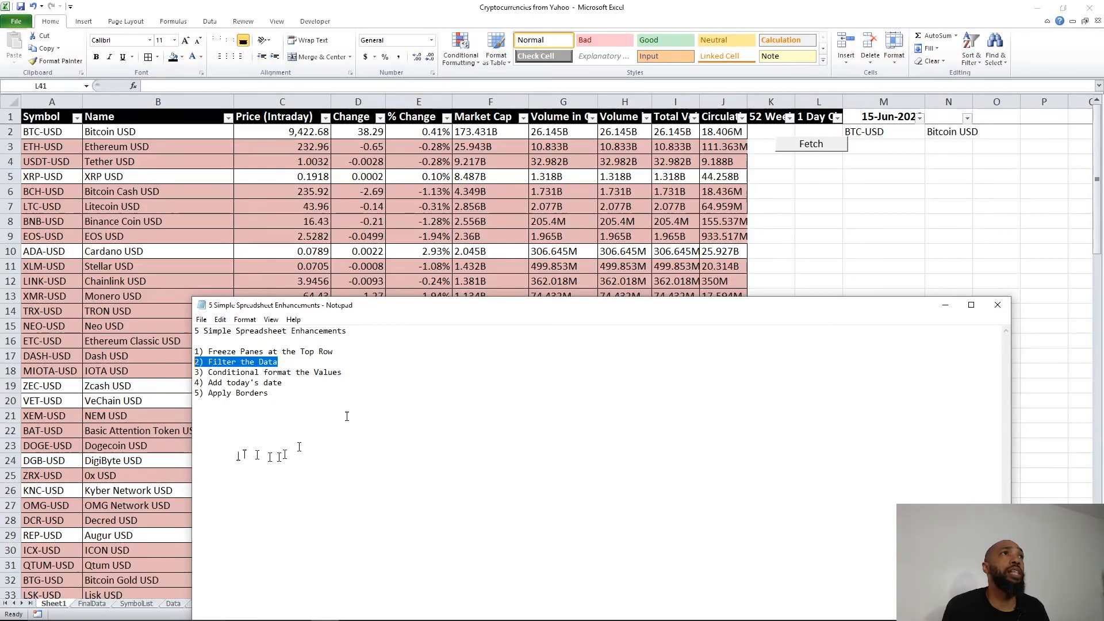
{"action": "left_click", "coordinate": [948, 306]}
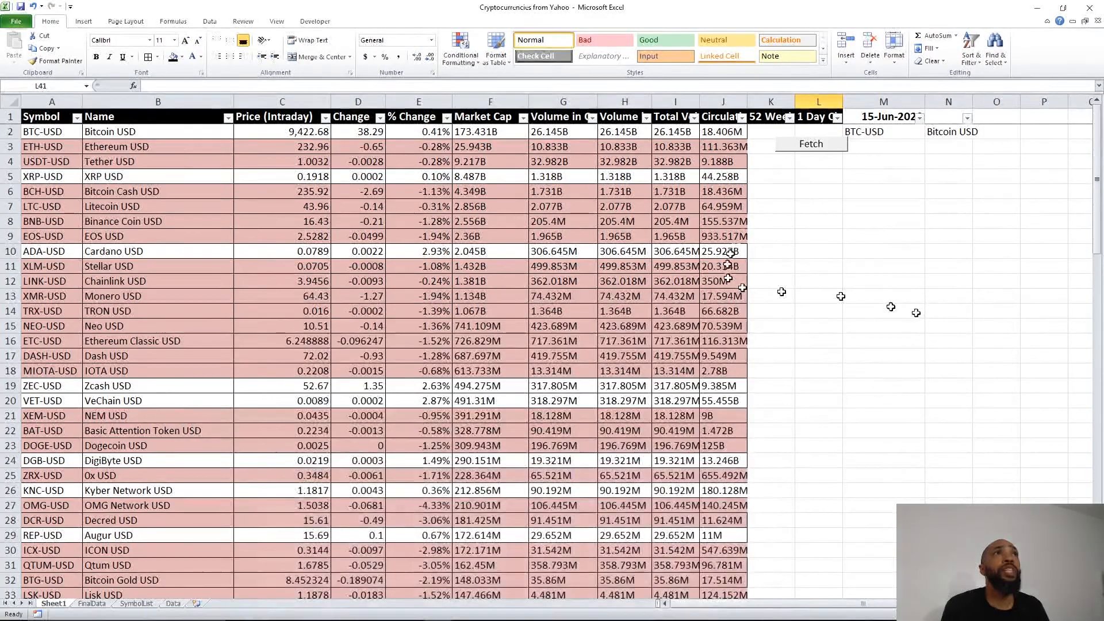
{"action": "left_click", "coordinate": [878, 115]}
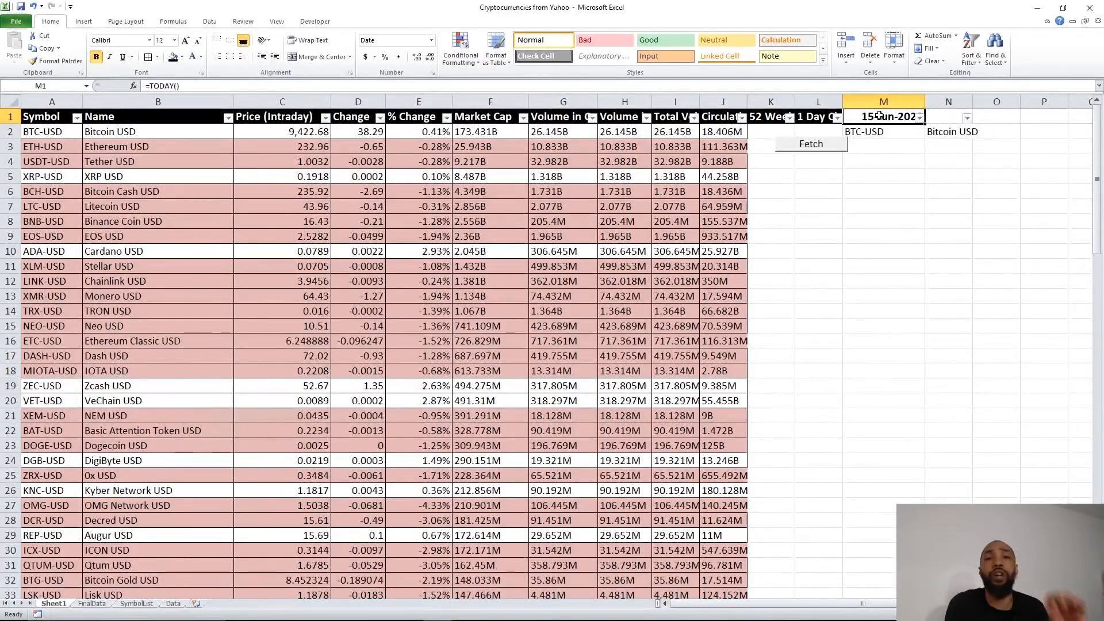
{"action": "mouse_move", "coordinate": [420, 616]}
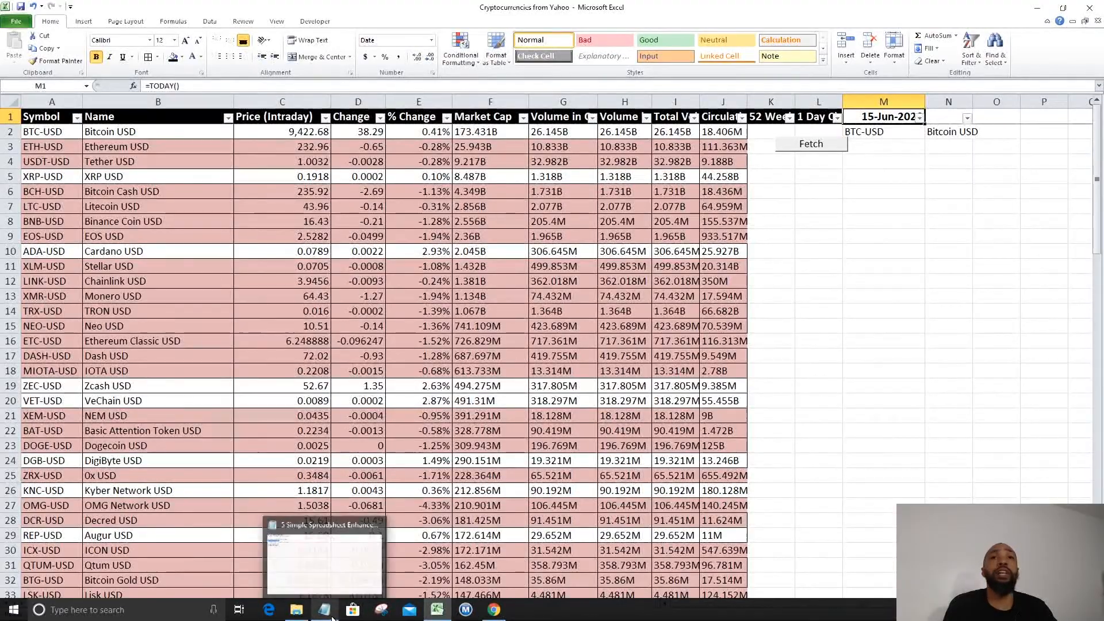